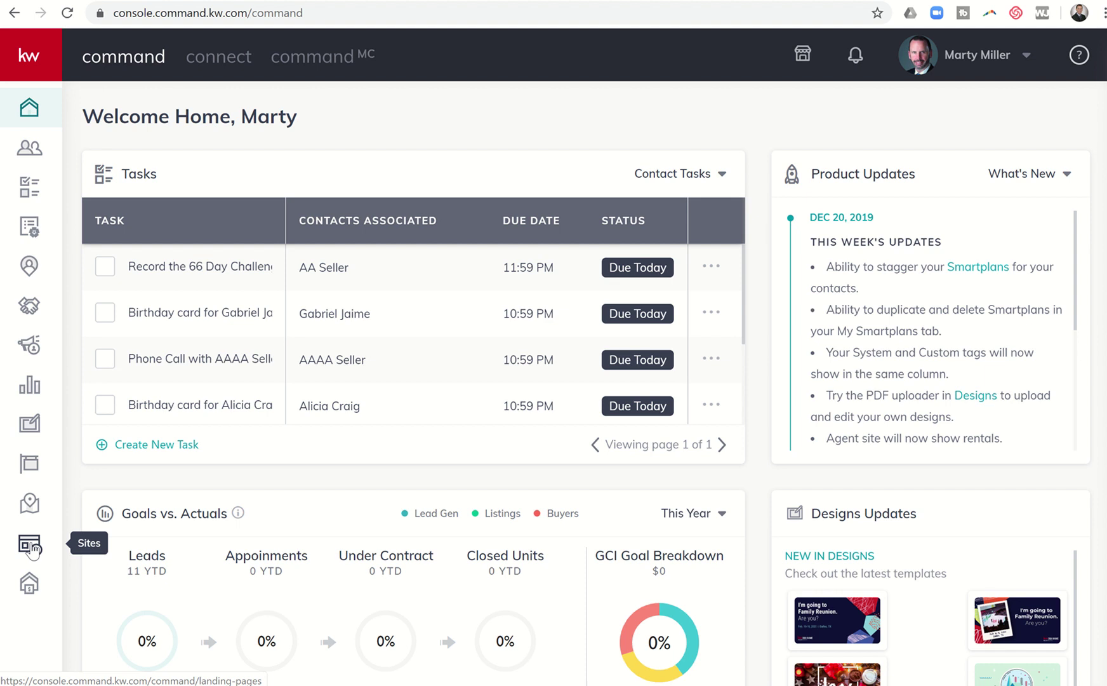
Open the Sites area to show the Landing Pages list
left_click(33, 550)
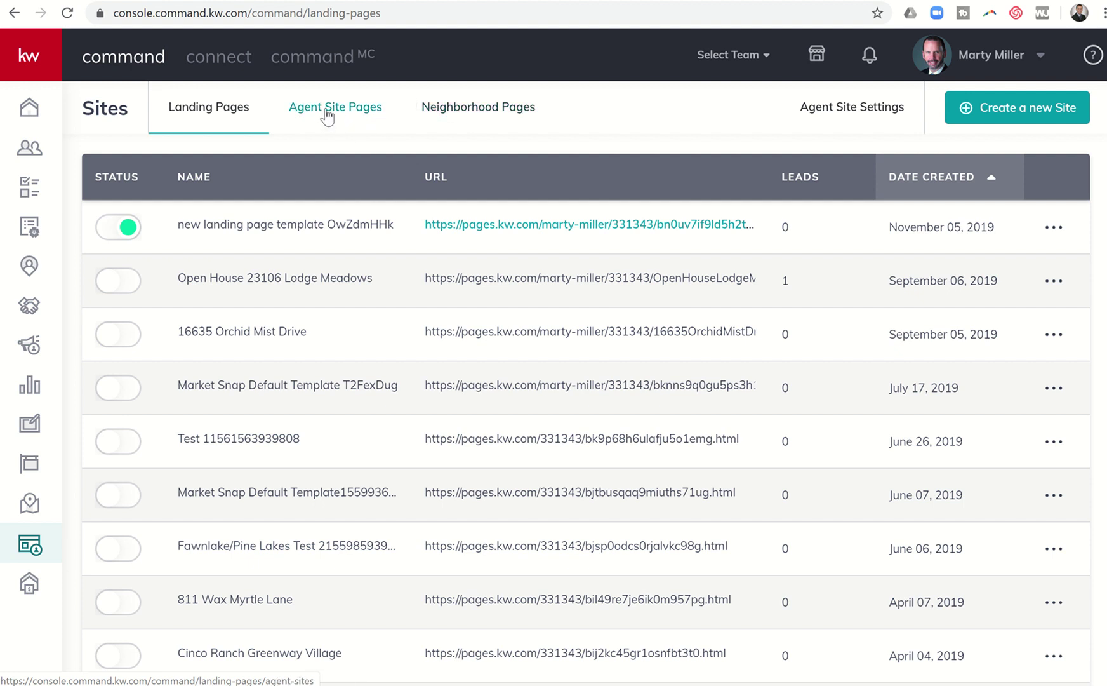
Show the Agent Site Pages list, including Meet the Team and Katy Schools Info
left_click(327, 116)
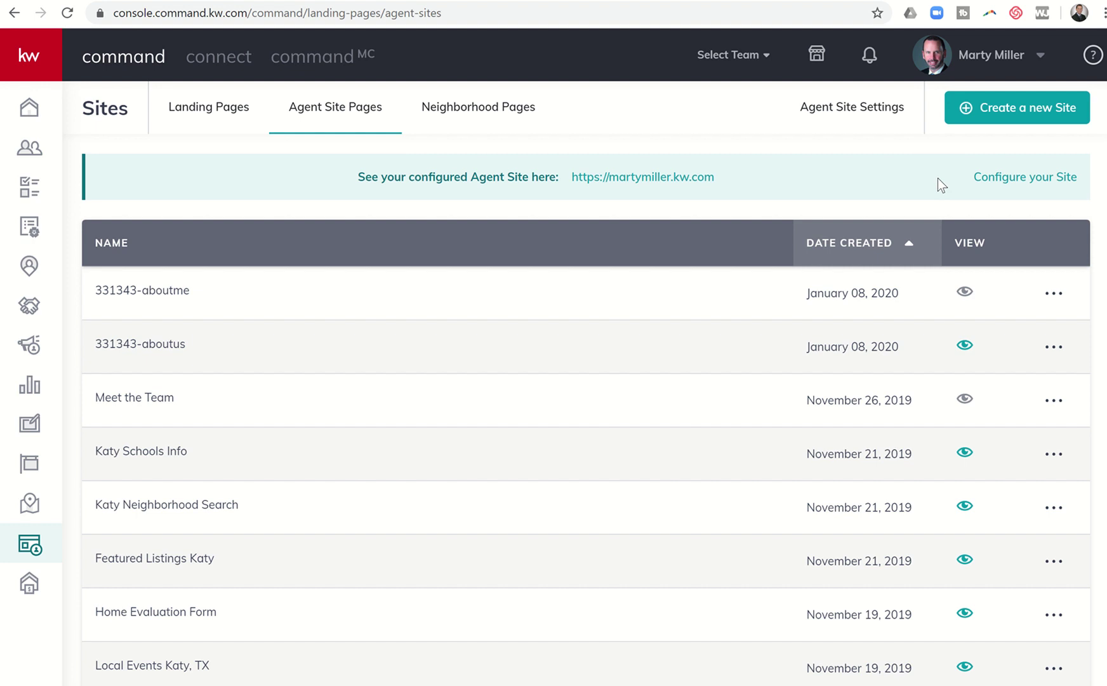
Configure the site to use the new KW Agent Sites provider and submit it
left_click(1020, 184)
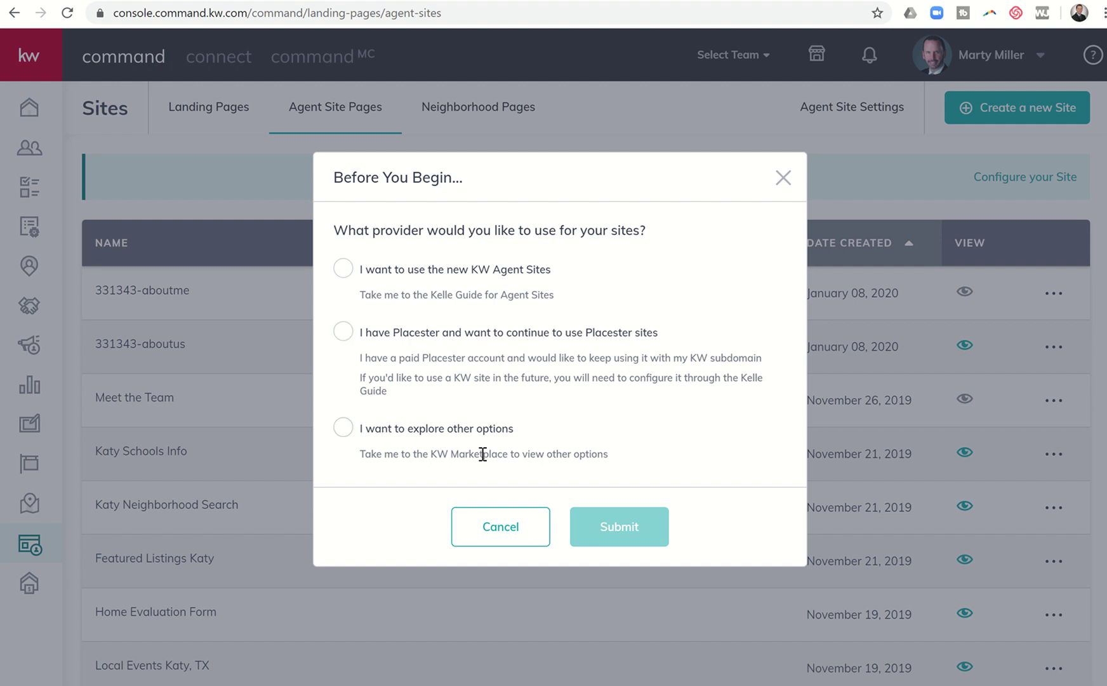
left_click(343, 272)
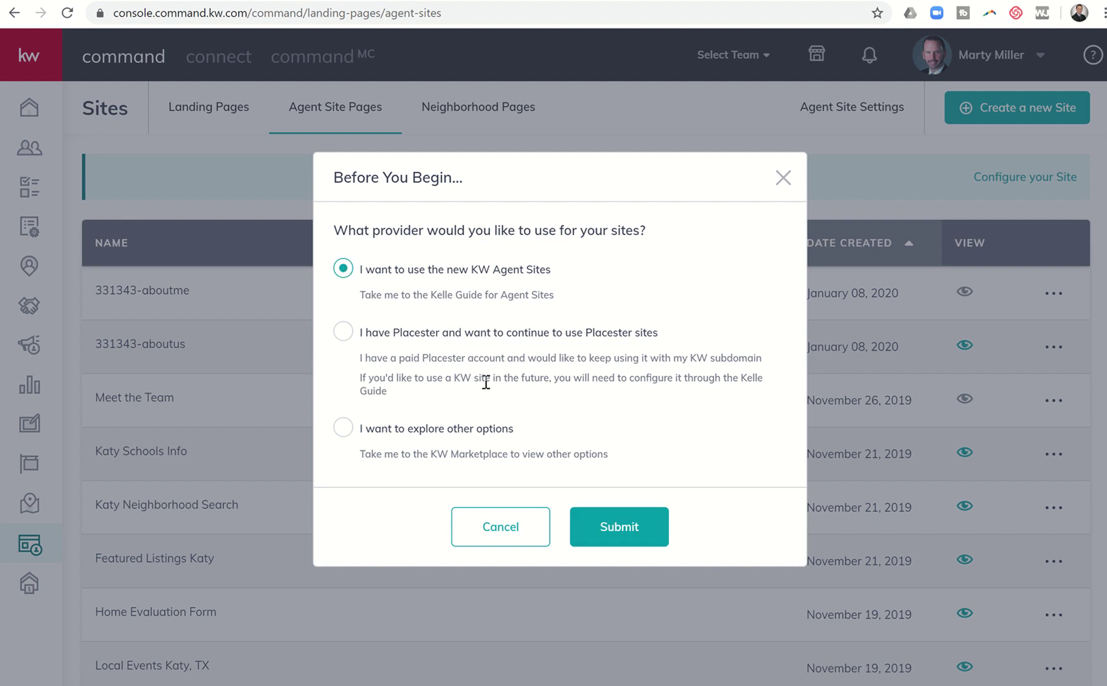
left_click(592, 536)
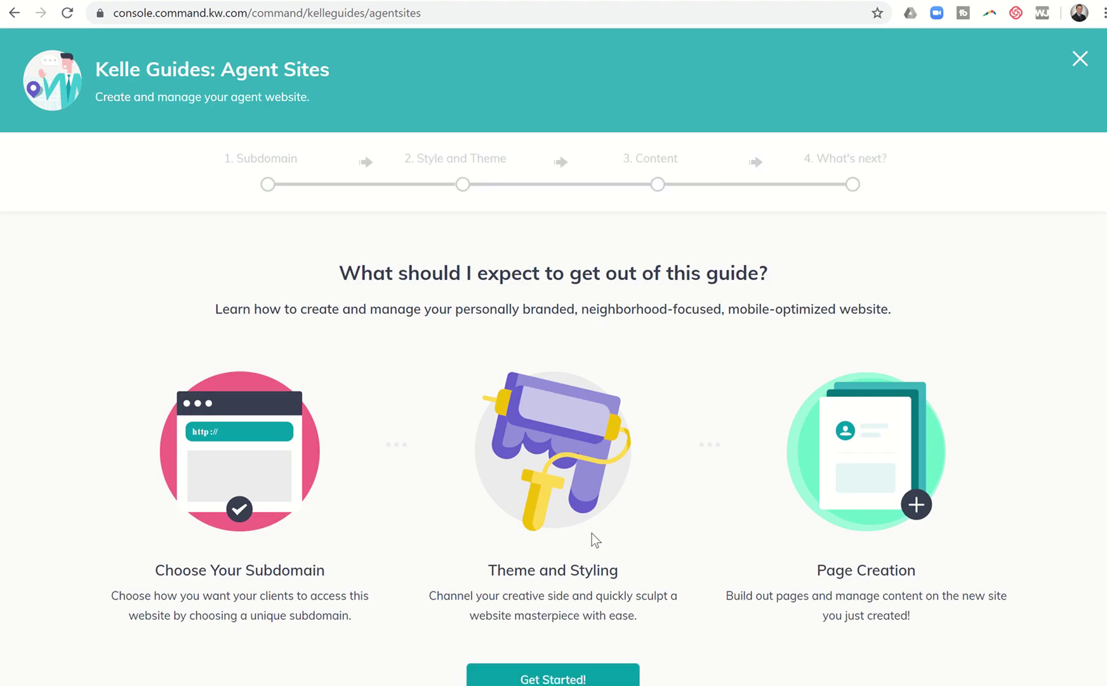
scroll(592, 537, "down", 2)
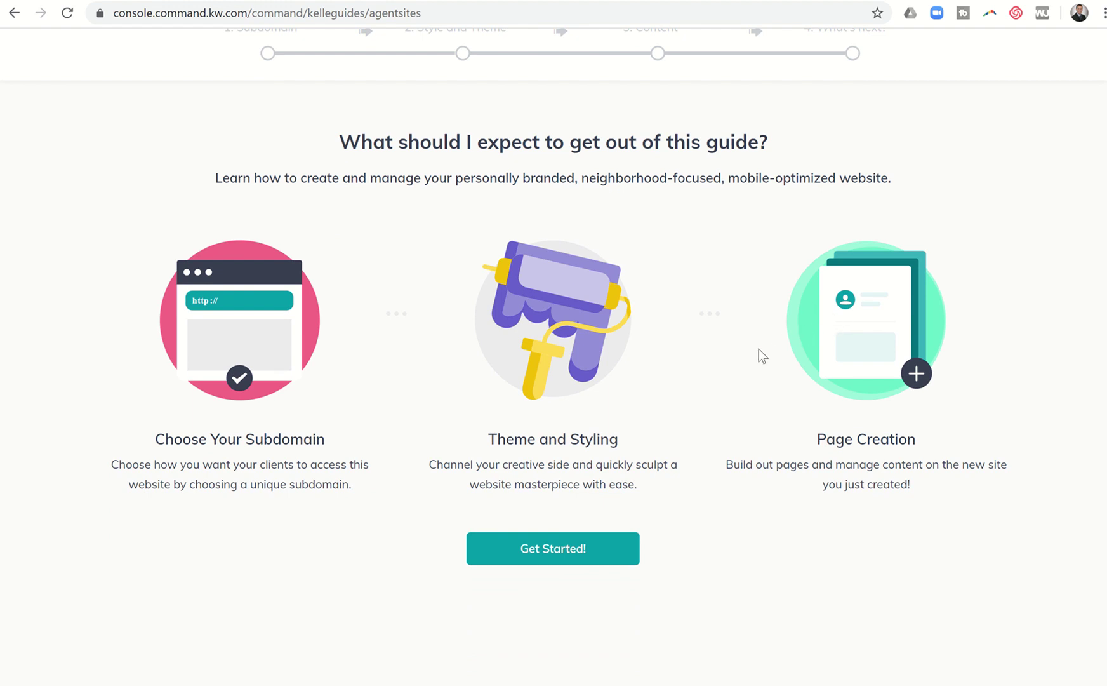
Start the Agent Sites guide and acknowledge the Compliance Reminder
left_click(569, 552)
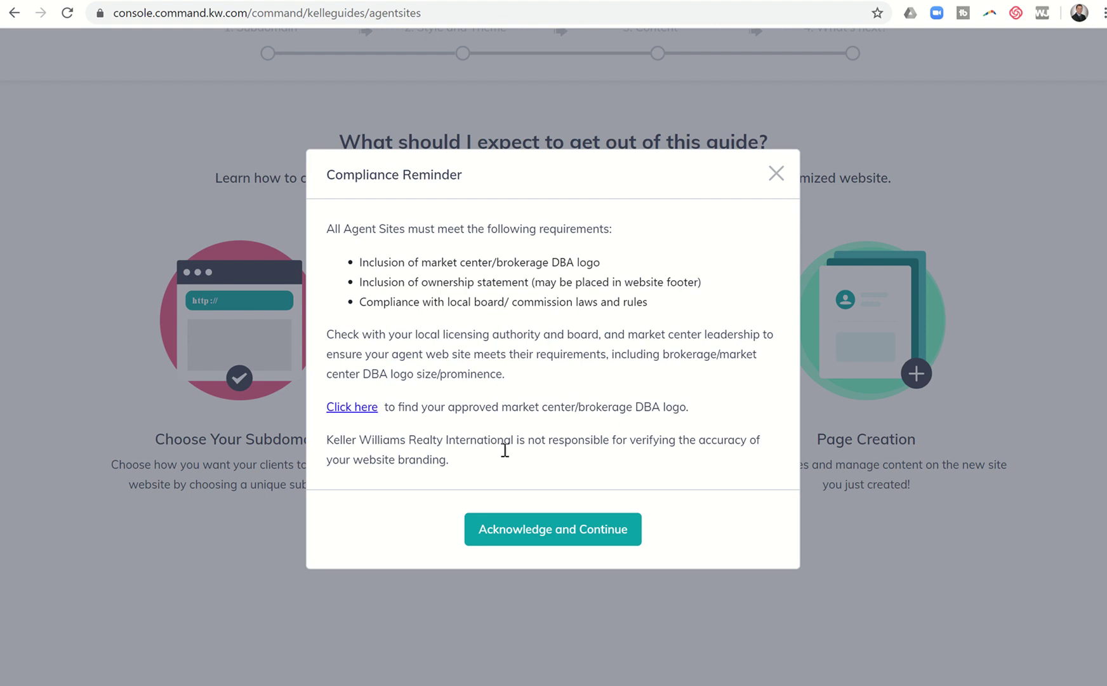
left_click(522, 529)
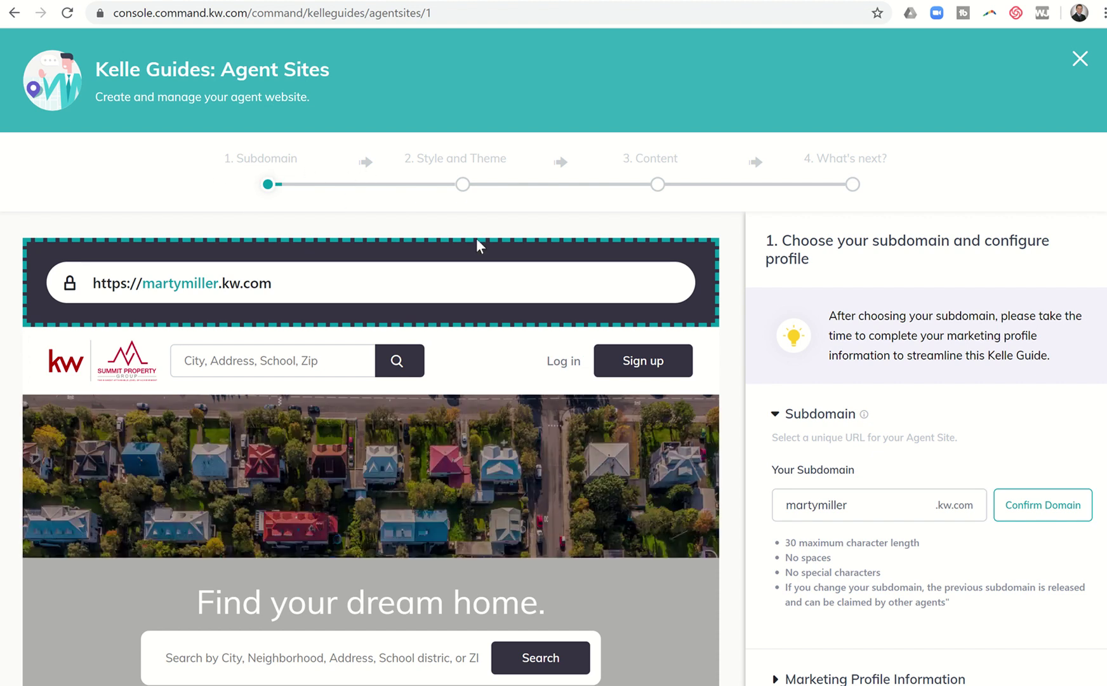
Scroll through step 1 to check the agent-name .kw.com subdomain and site preview
scroll(787, 276, "down", 2)
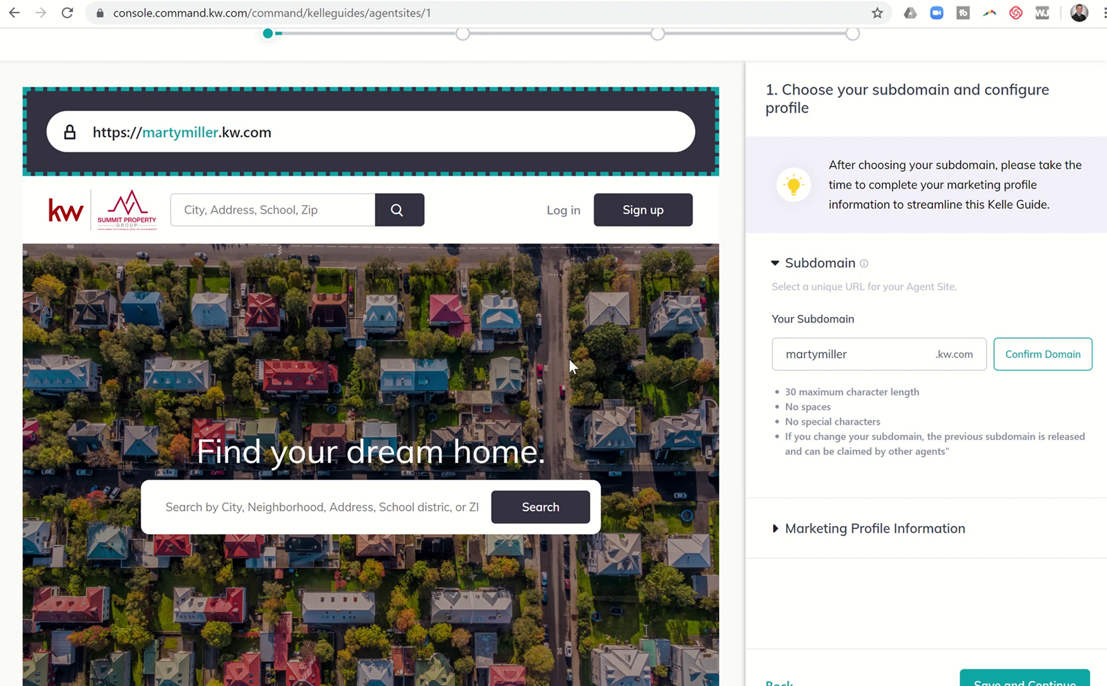
scroll(570, 358, "down", 1)
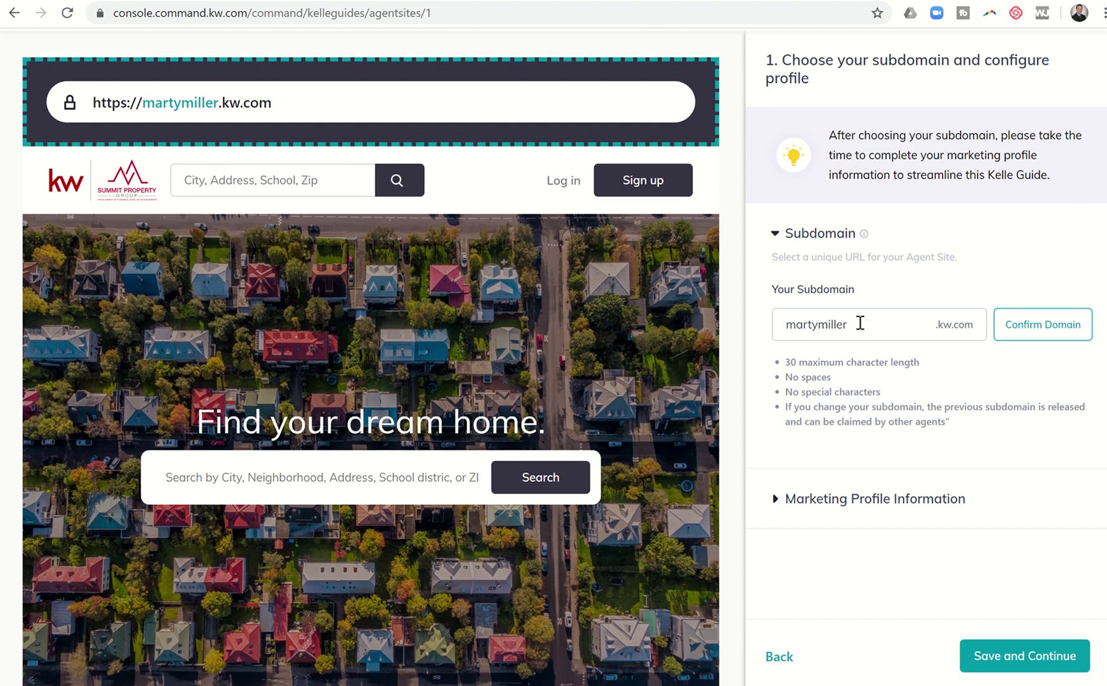
Expand Marketing Profile Information and scroll down to the Compliance/Legal Footer Link fields
left_click(775, 503)
scroll(895, 311, "down", 1)
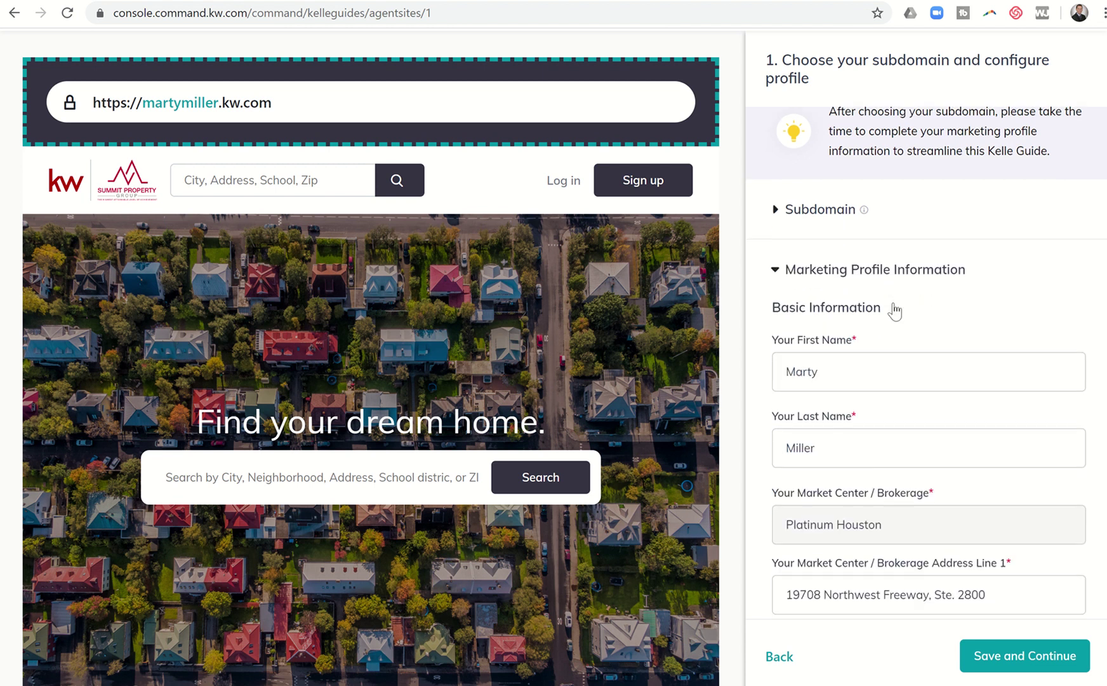
scroll(895, 311, "down", 2)
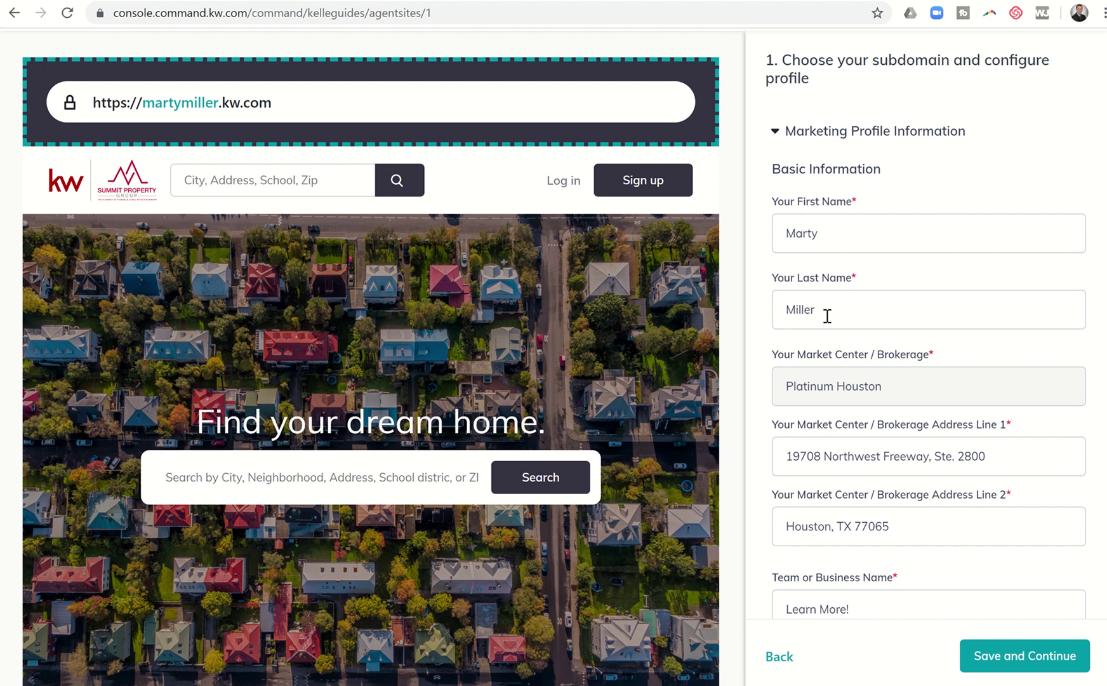
scroll(837, 336, "down", 3)
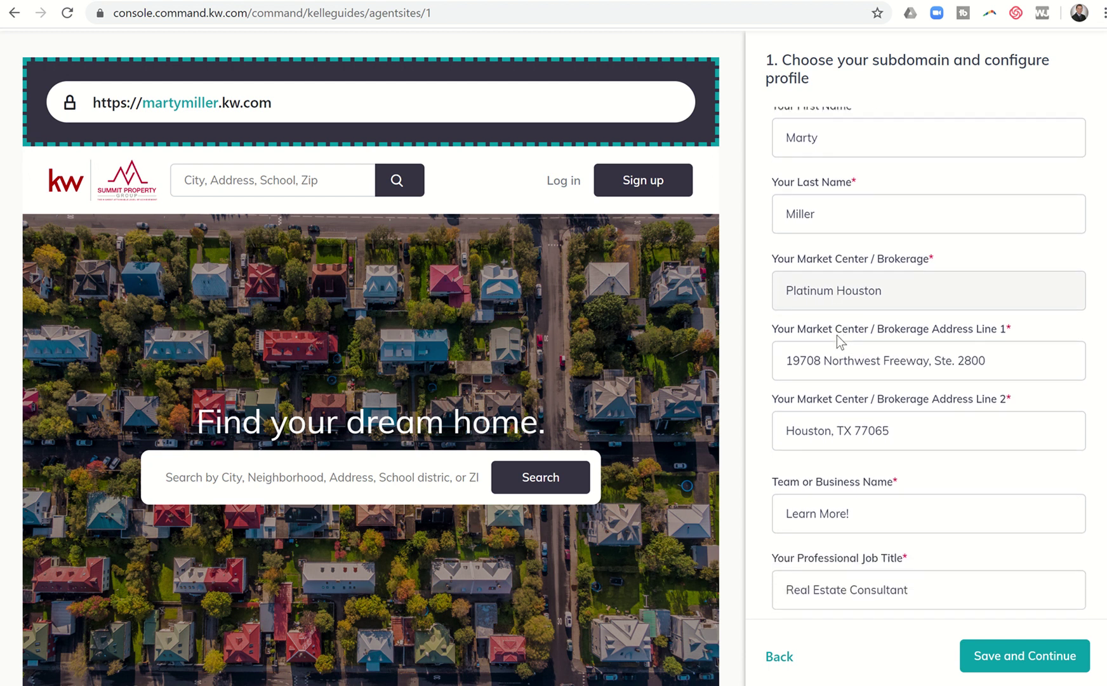
scroll(837, 334, "down", 2)
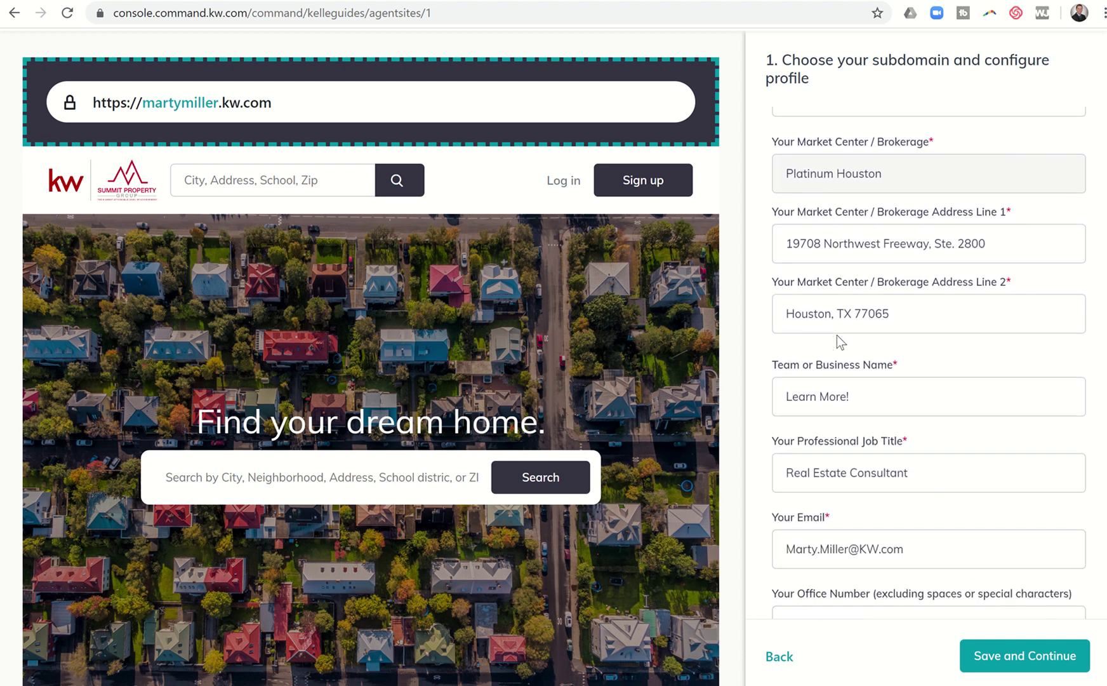
scroll(837, 336, "down", 4)
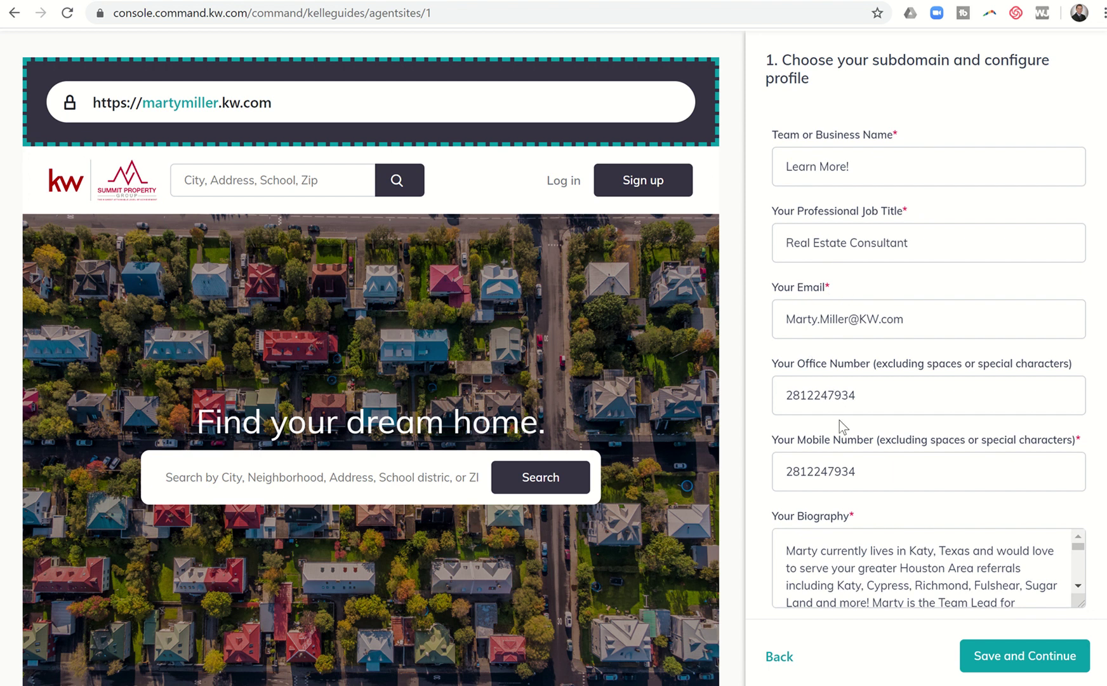
scroll(841, 424, "down", 1)
scroll(839, 420, "down", 6)
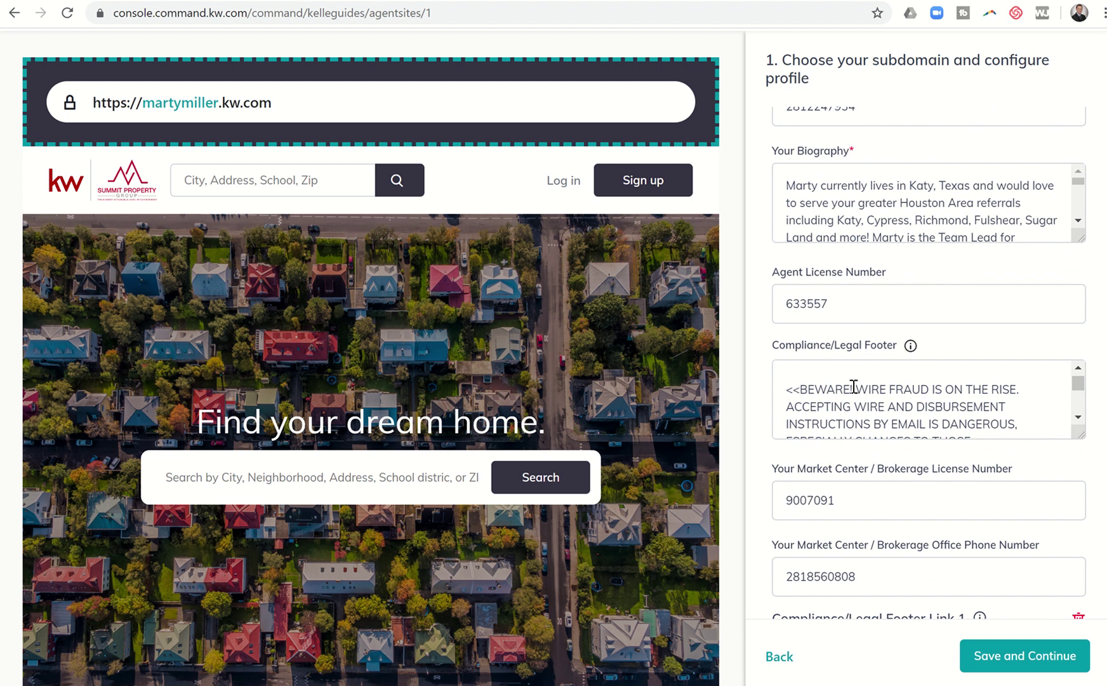
scroll(853, 387, "down", 5)
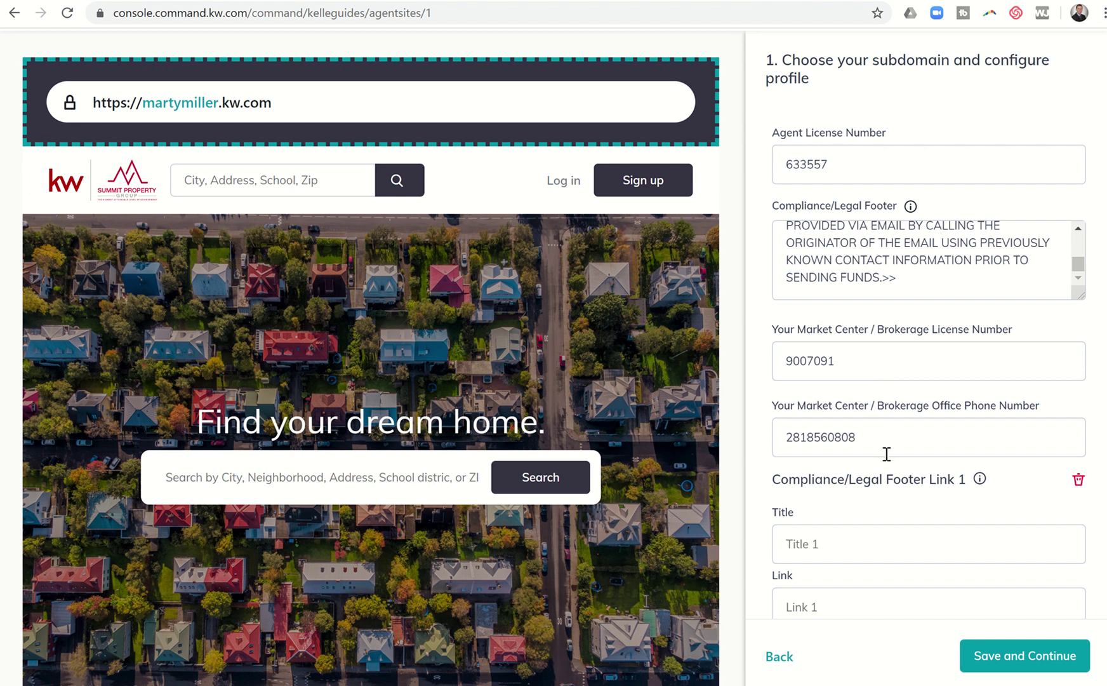
scroll(889, 453, "down", 3)
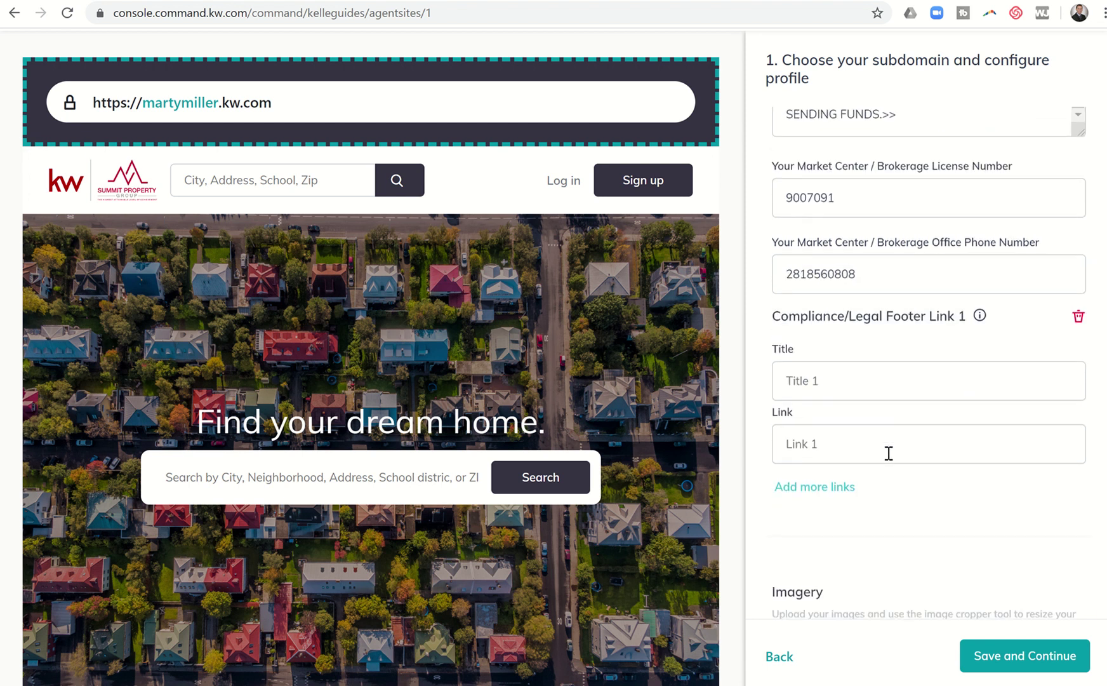
scroll(889, 453, "down", 1)
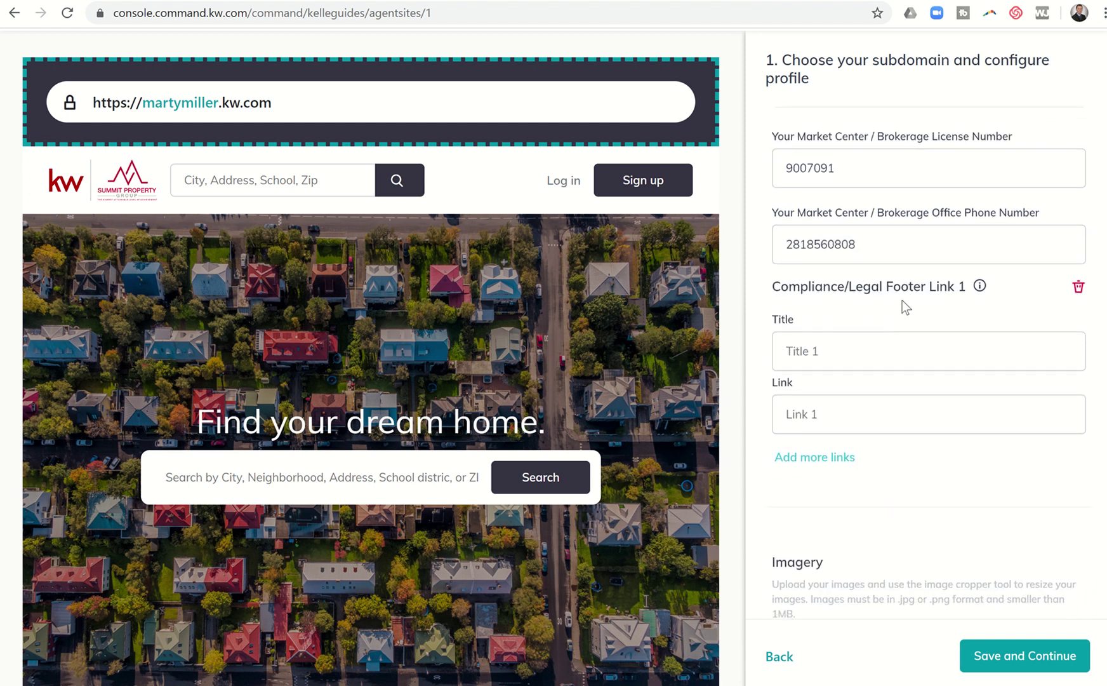
Title Compliance/Legal Footer Link 1 'Each Office is Independently Owned and Operated'
left_click(799, 360)
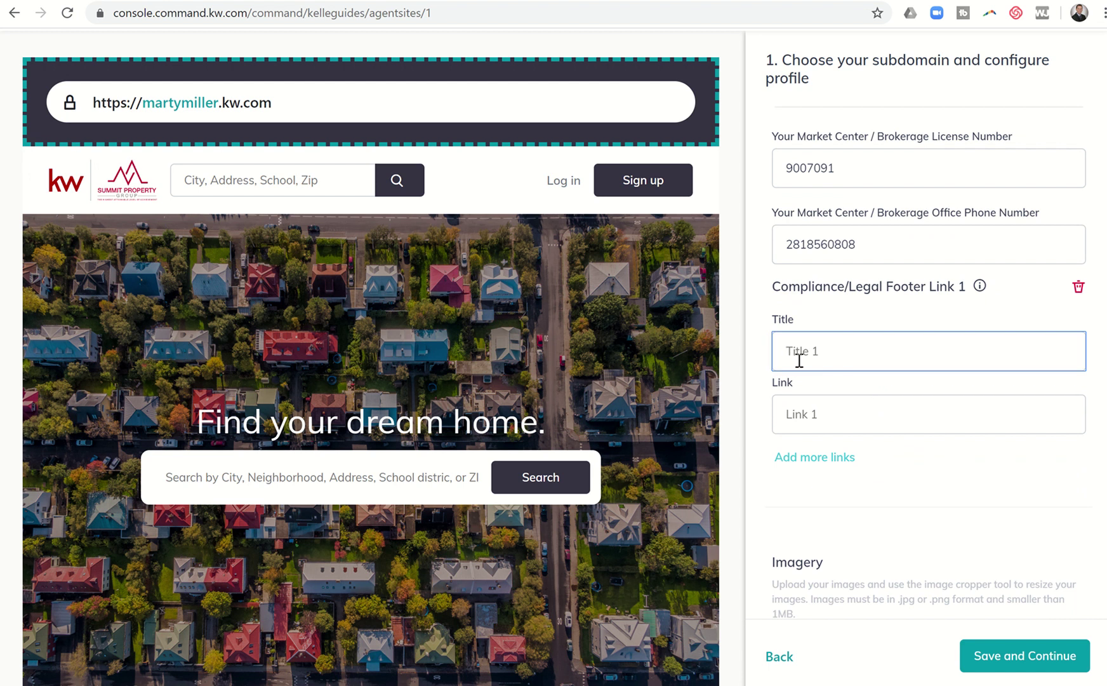
type("Each Office is Independently o")
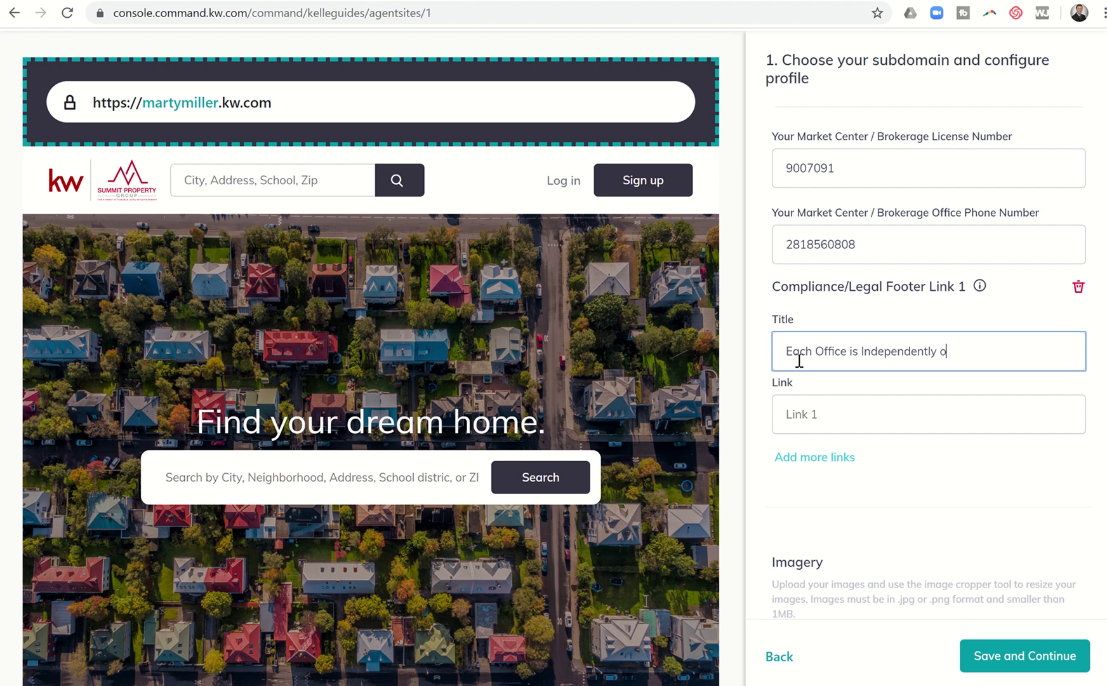
key("BackSpace")
type("Owned and Operated")
scroll(884, 495, "down", 3)
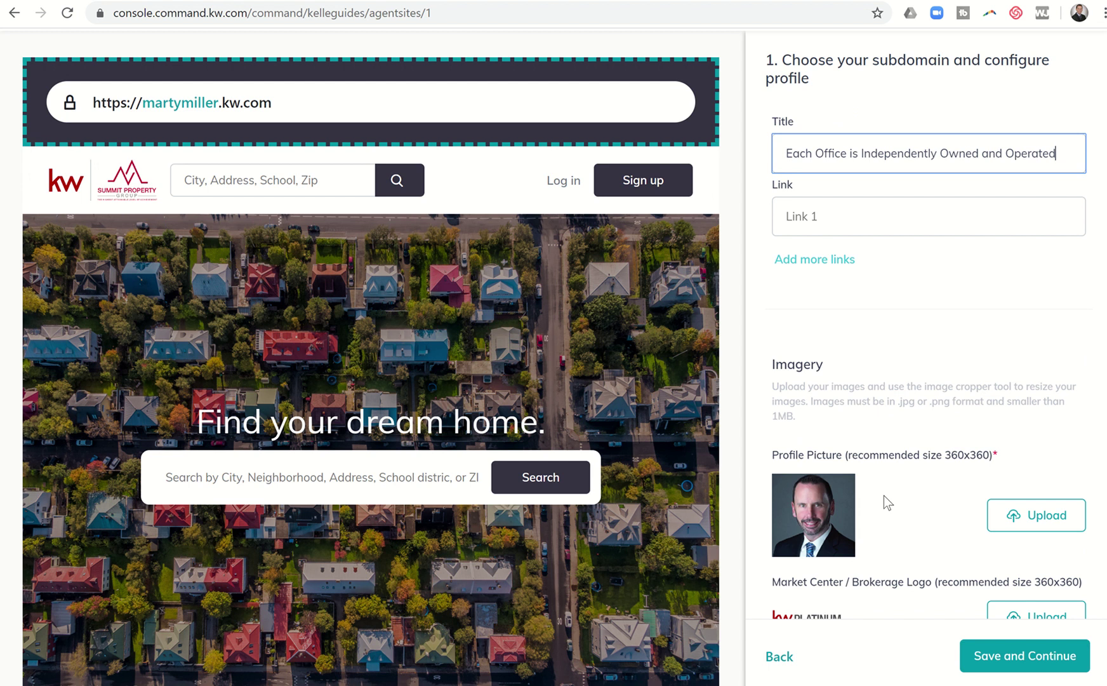
scroll(866, 463, "down", 2)
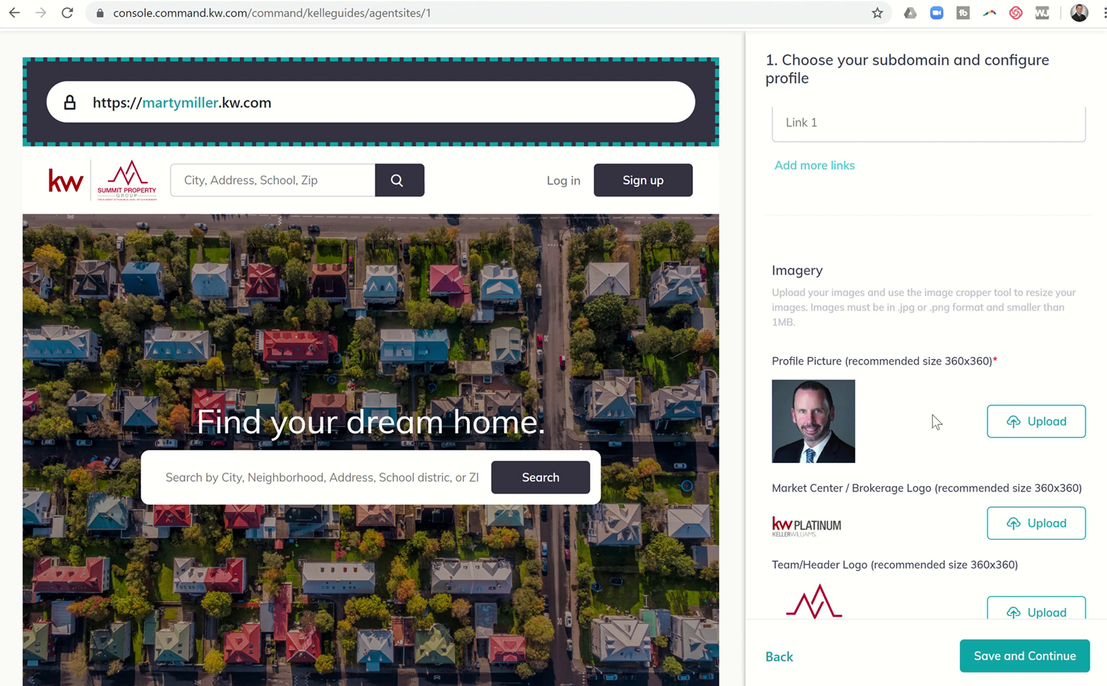
scroll(932, 414, "down", 2)
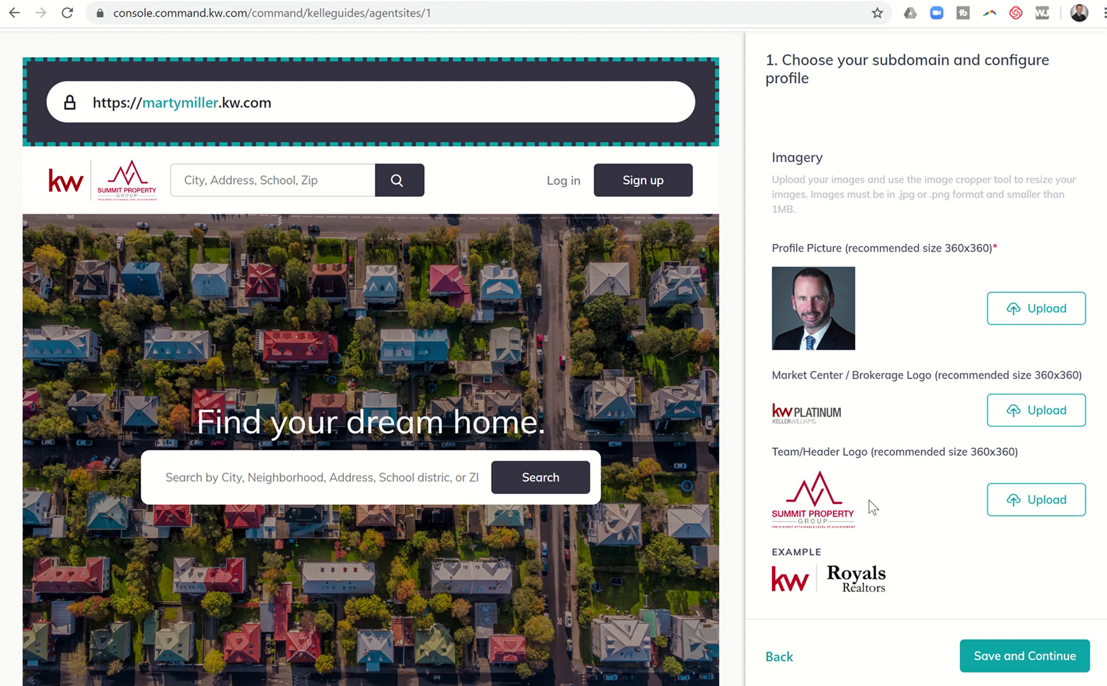
Try saving the profile, which flags the footer link's missing URL
scroll(869, 500, "down", 1)
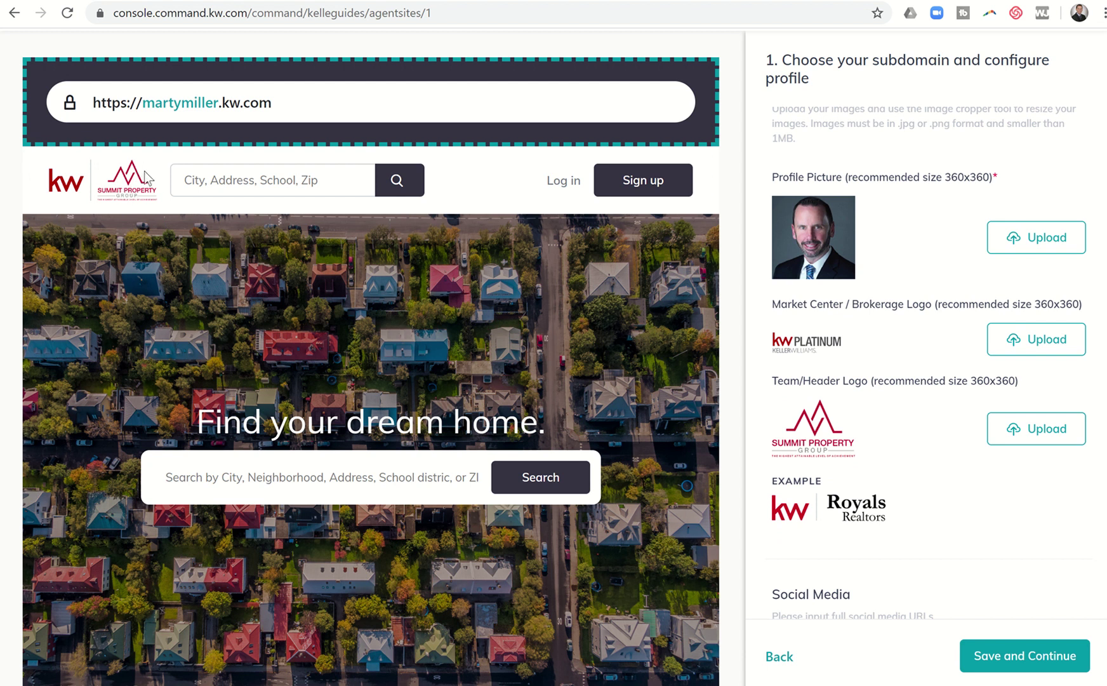
scroll(862, 464, "down", 1)
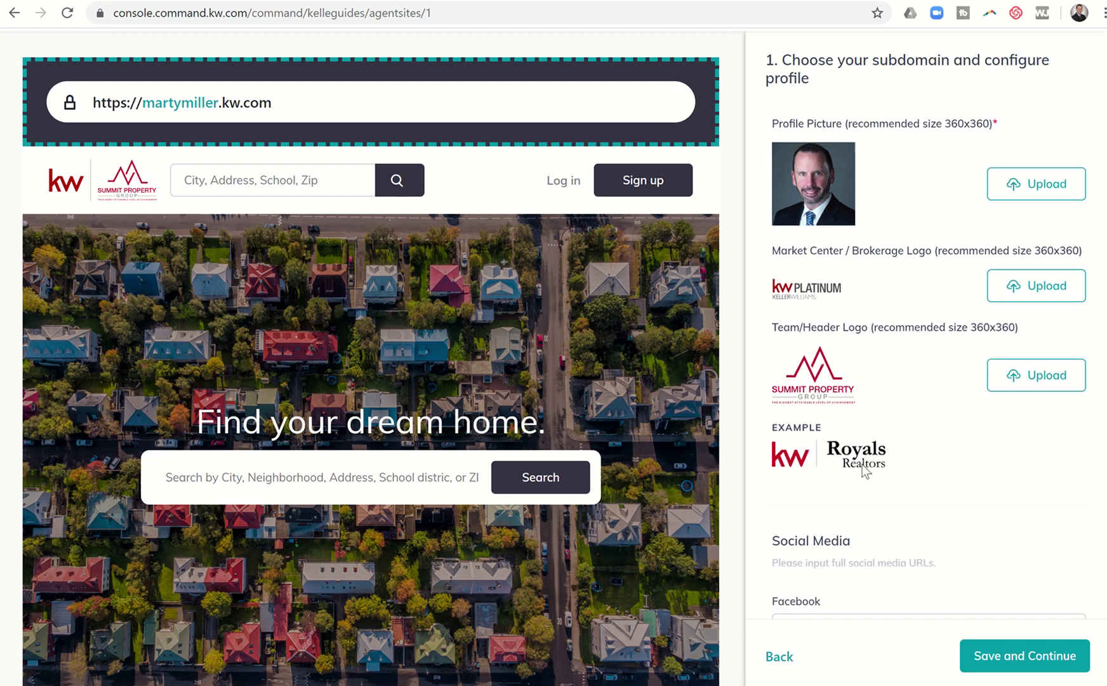
scroll(862, 464, "down", 6)
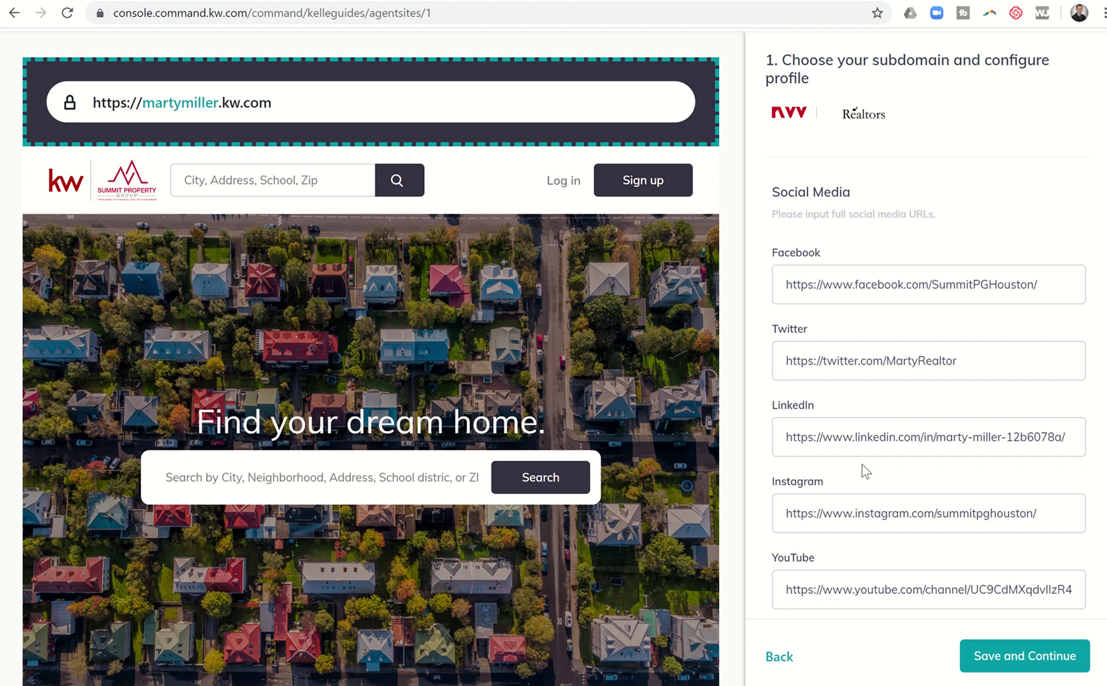
scroll(862, 464, "down", 2)
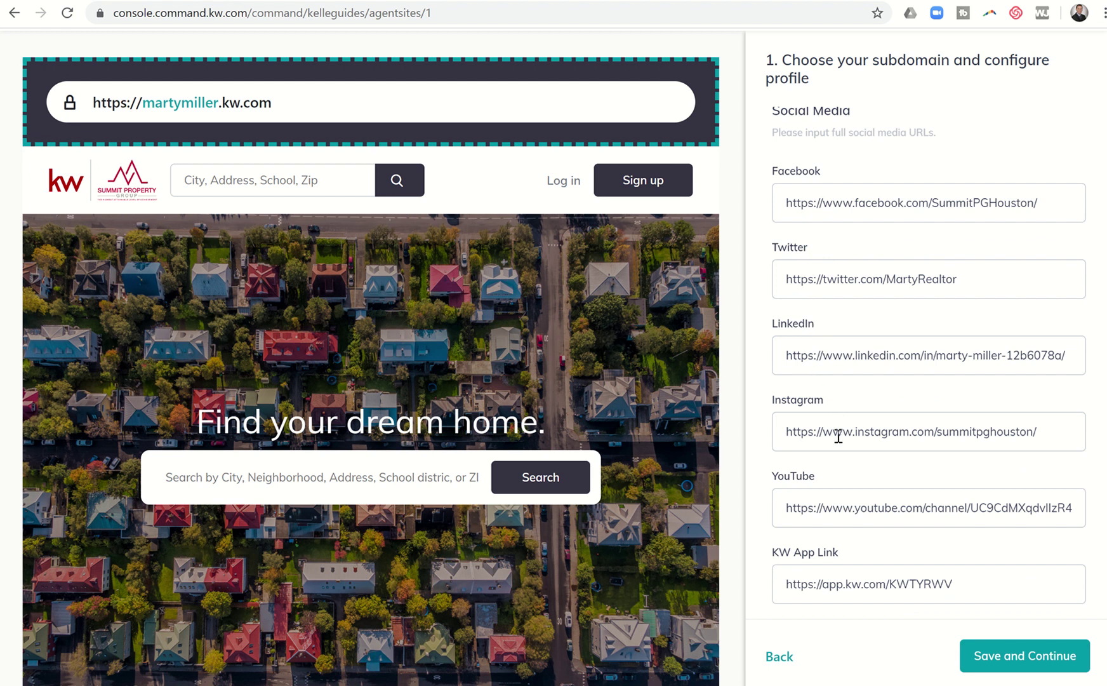
scroll(838, 436, "down", 1)
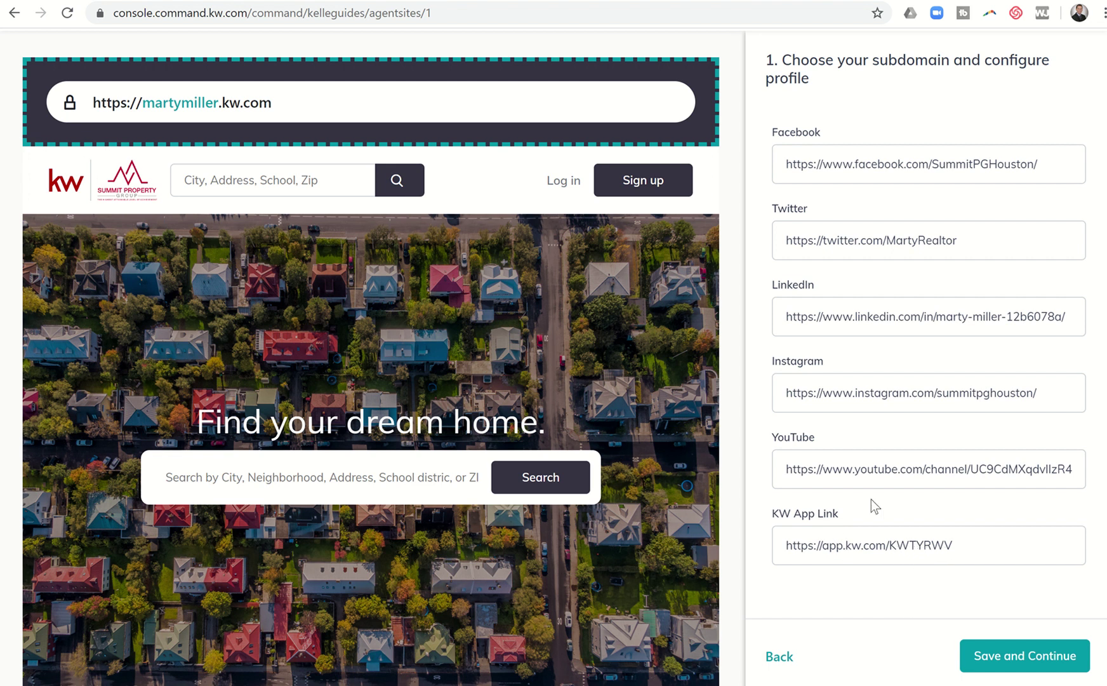
left_click(982, 656)
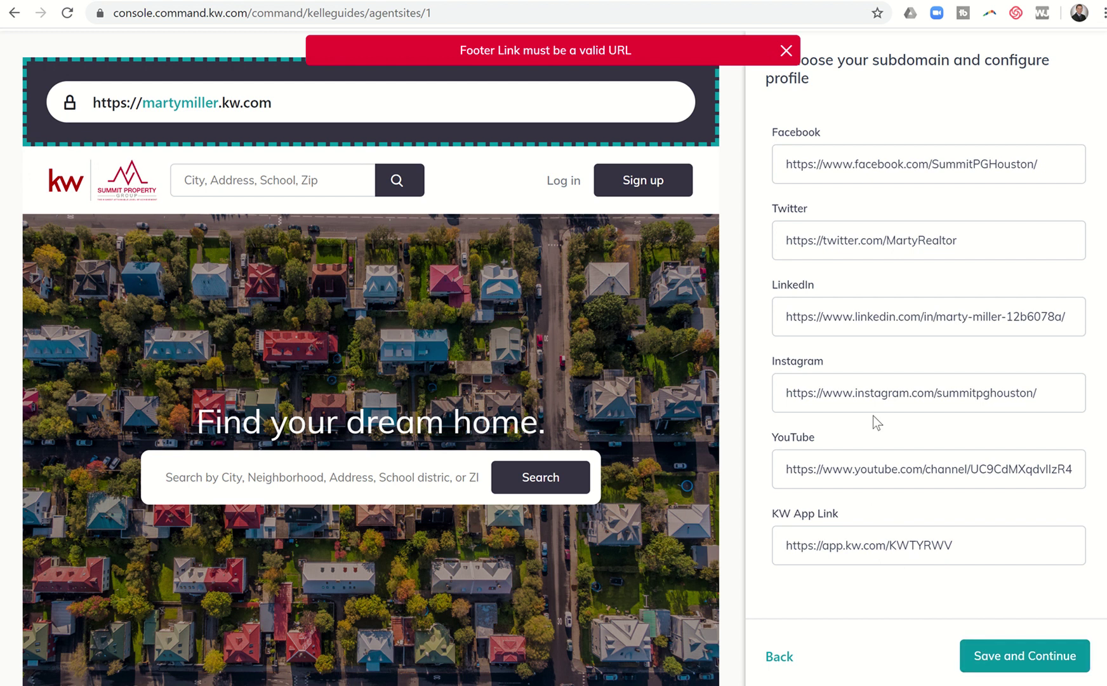
scroll(873, 415, "up", 6)
scroll(873, 415, "up", 8)
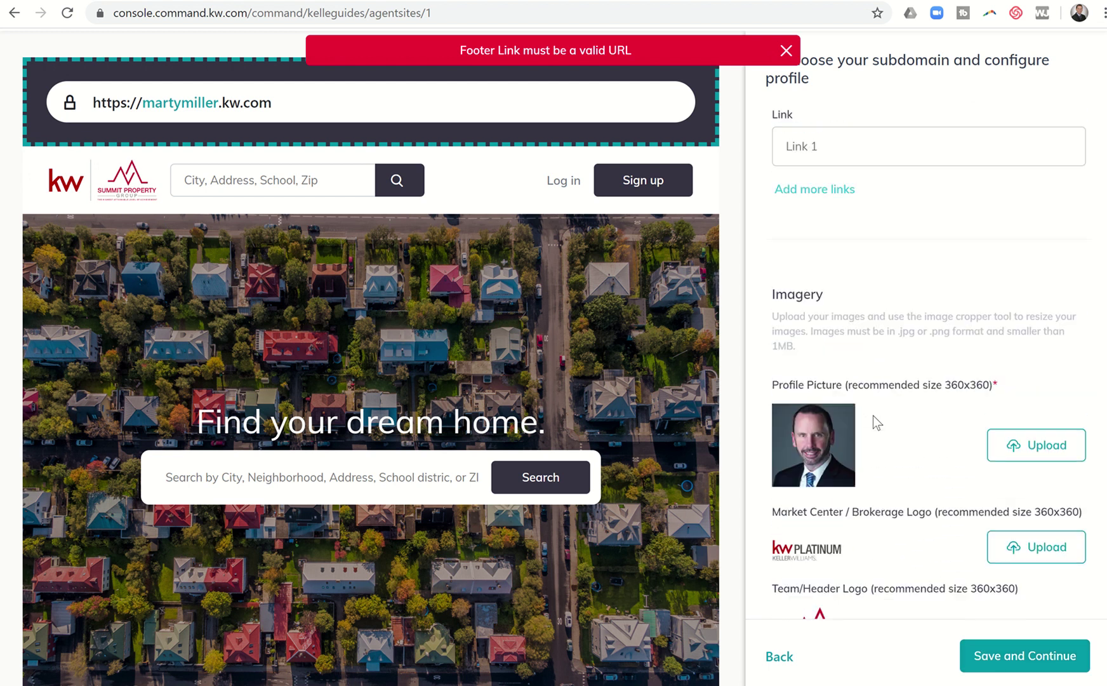
scroll(873, 416, "up", 1)
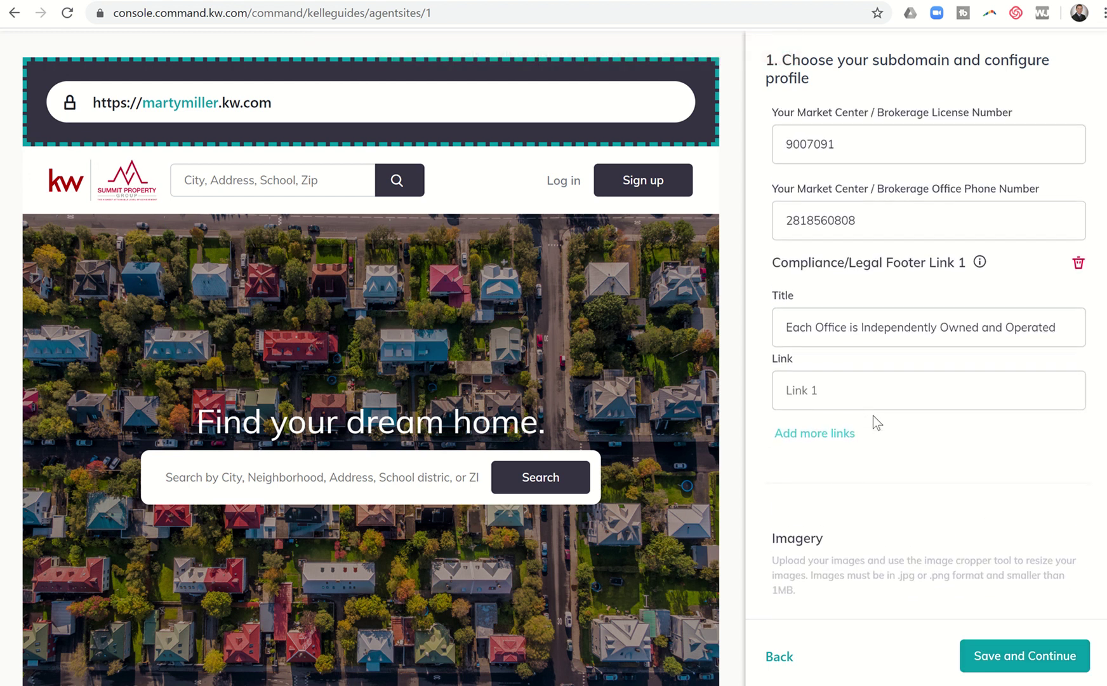
Delete Compliance/Legal Footer Link 1 after saving rejects its empty URL again
left_click(825, 394)
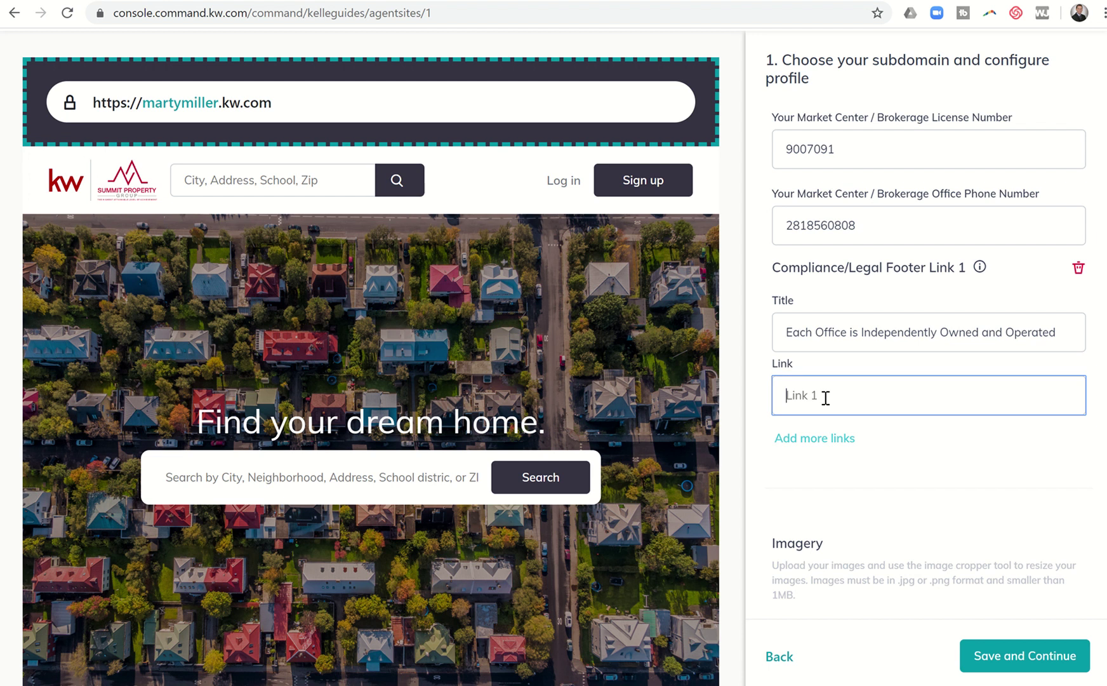
left_click(976, 660)
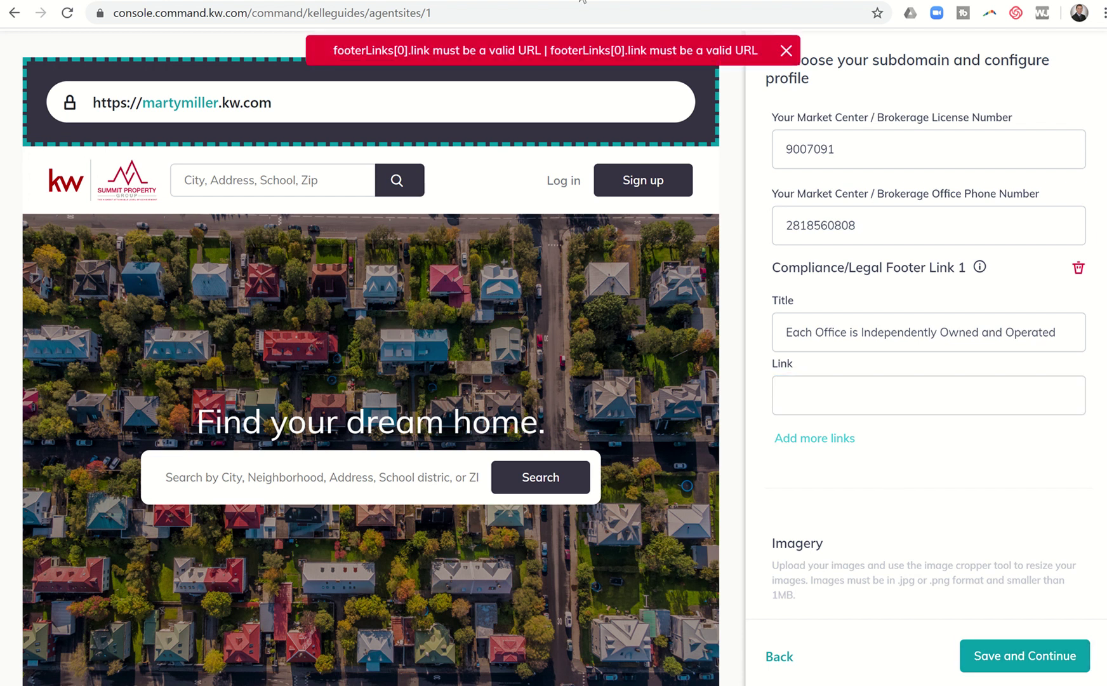
left_click(808, 390)
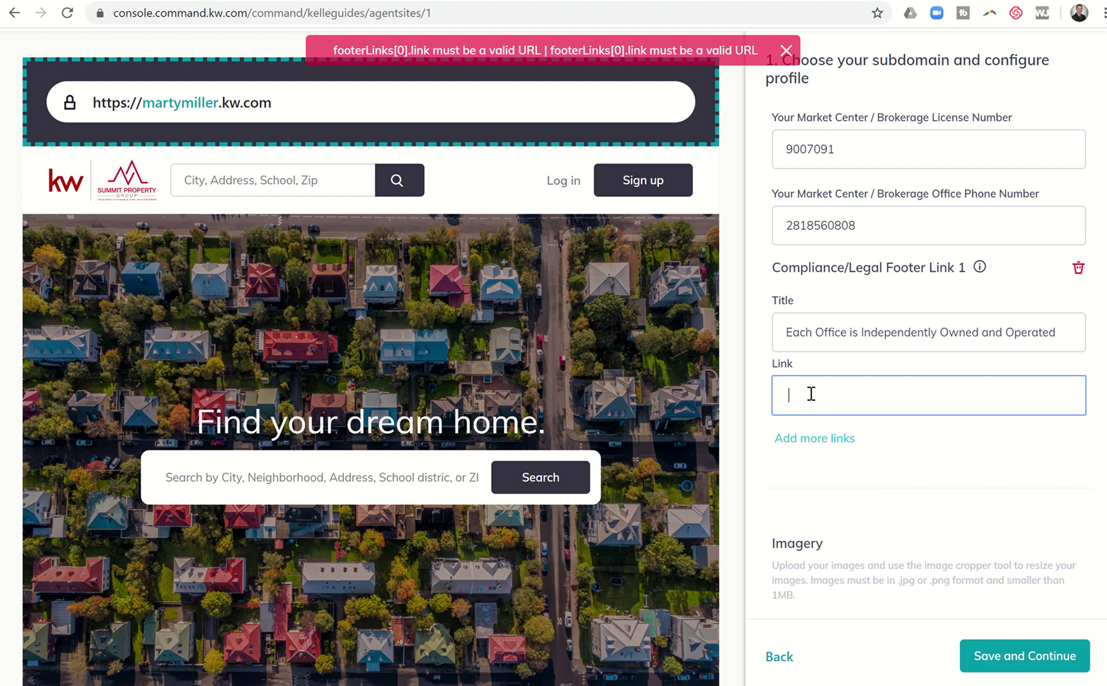
left_click(1078, 269)
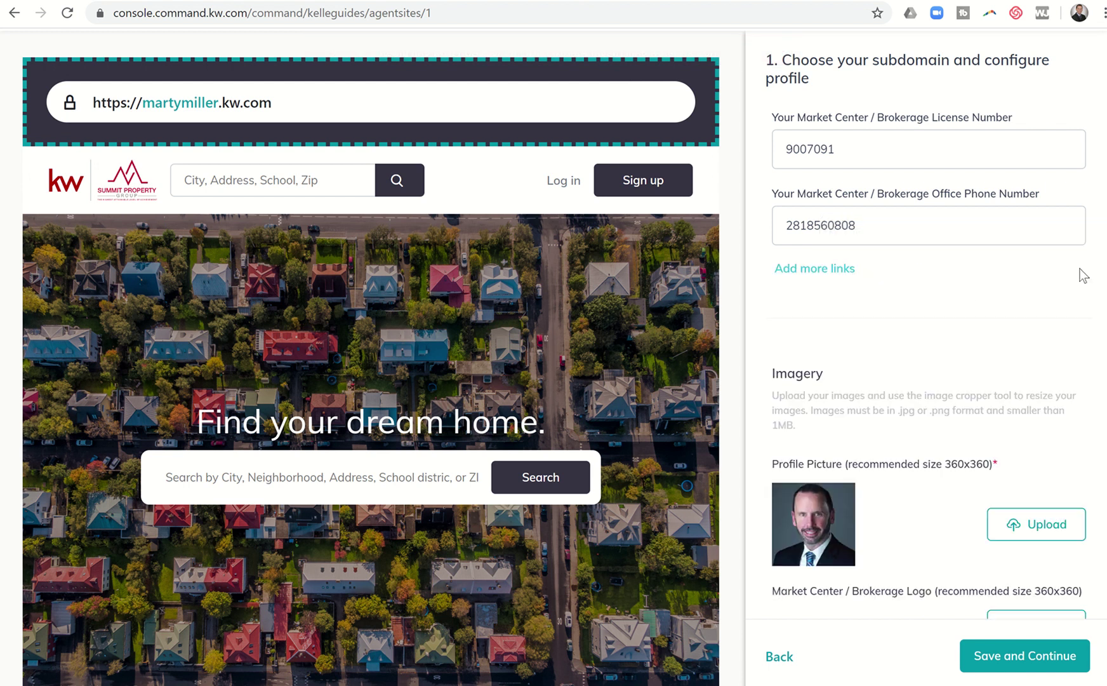
Save step 1, preview the KW Dark Theme, then keep KW Red Theme
left_click(984, 648)
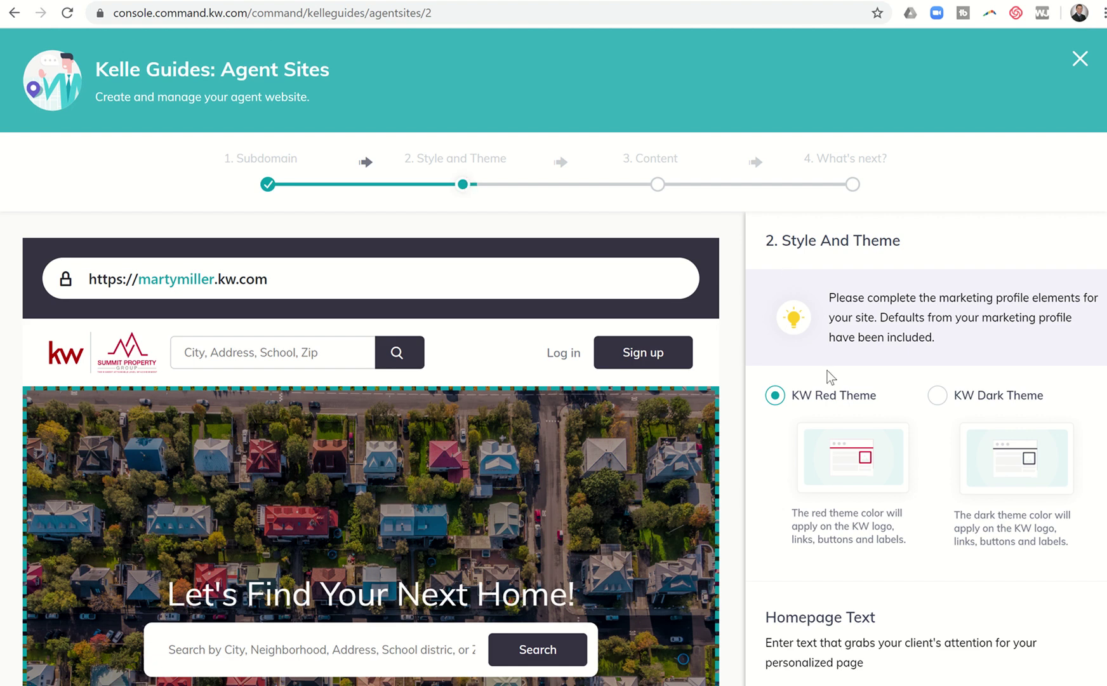
left_click(942, 402)
left_click(777, 402)
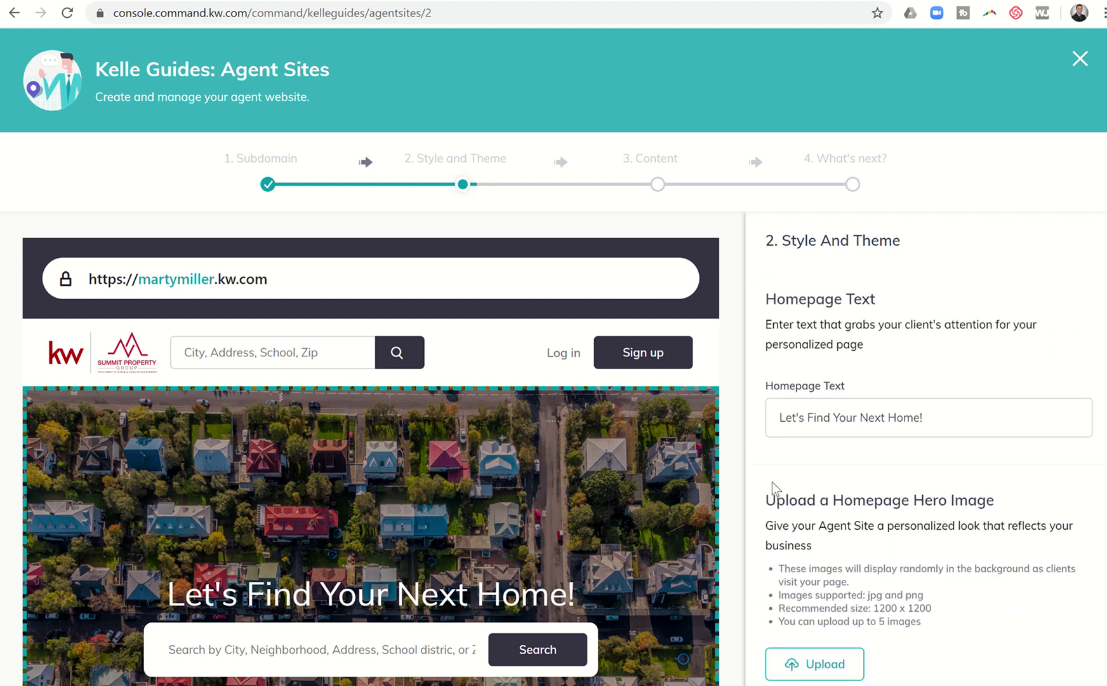
scroll(576, 455, "down", 2)
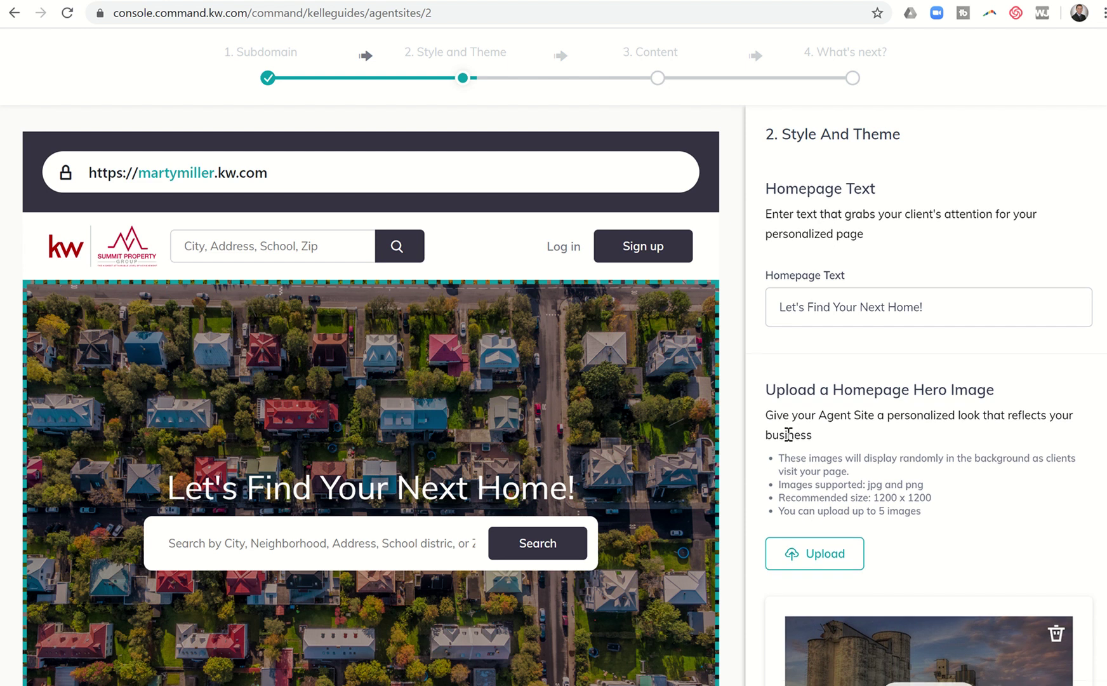
Review the uploaded homepage hero images and save the Style and Theme step
scroll(784, 434, "down", 3)
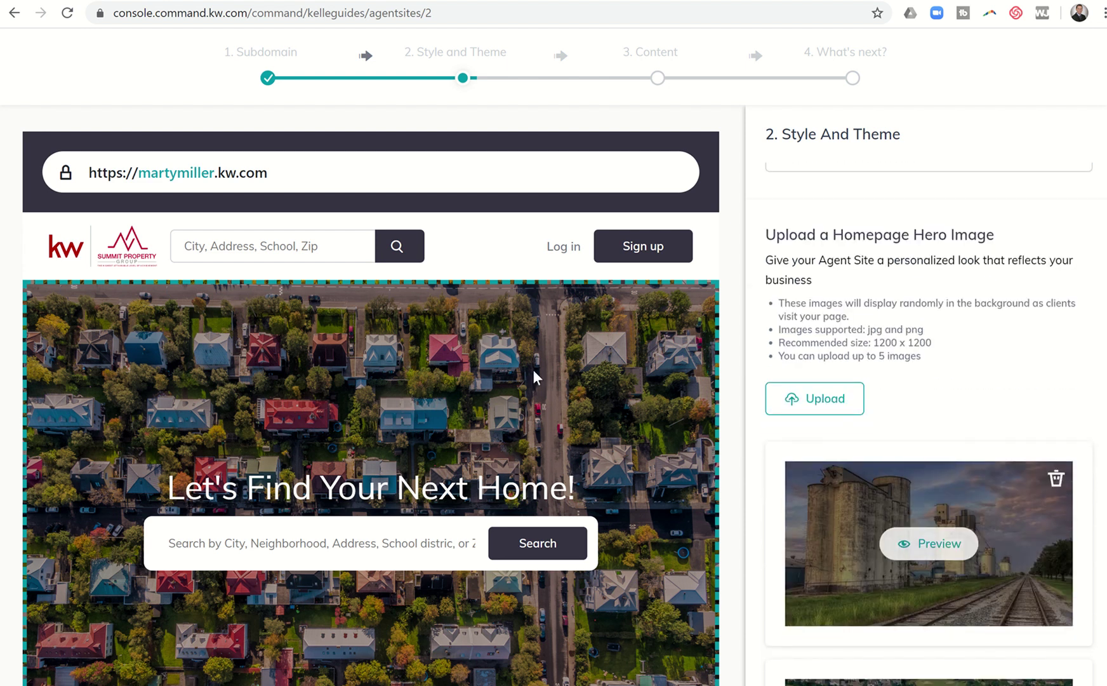
scroll(215, 368, "down", 4)
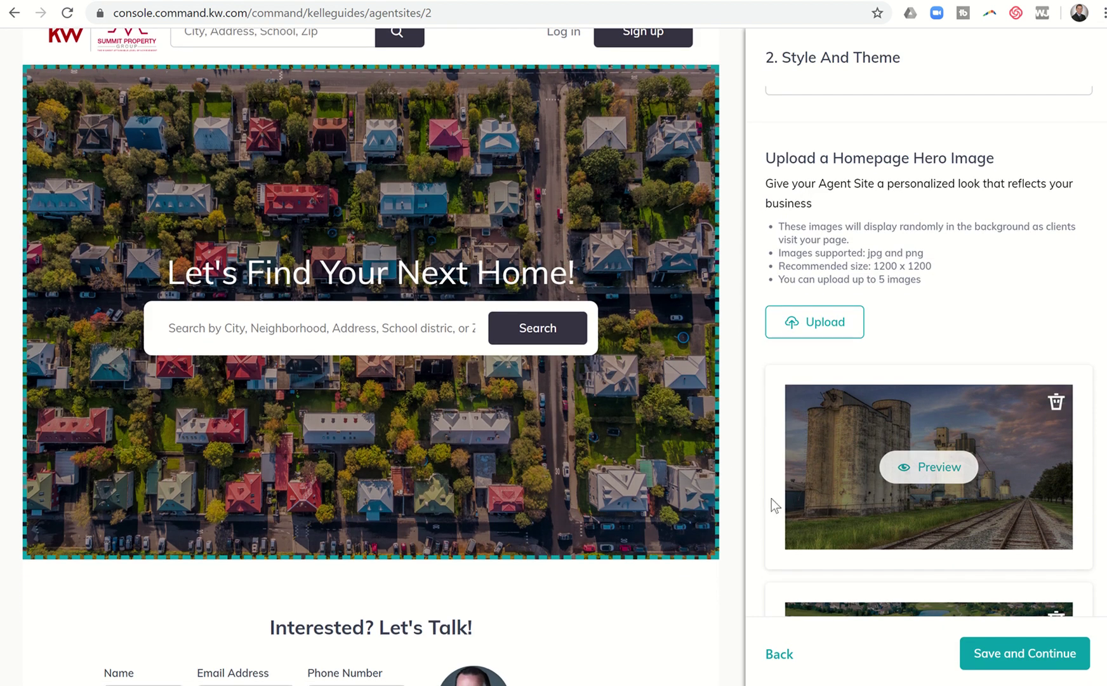
scroll(771, 498, "down", 1)
scroll(771, 499, "down", 5)
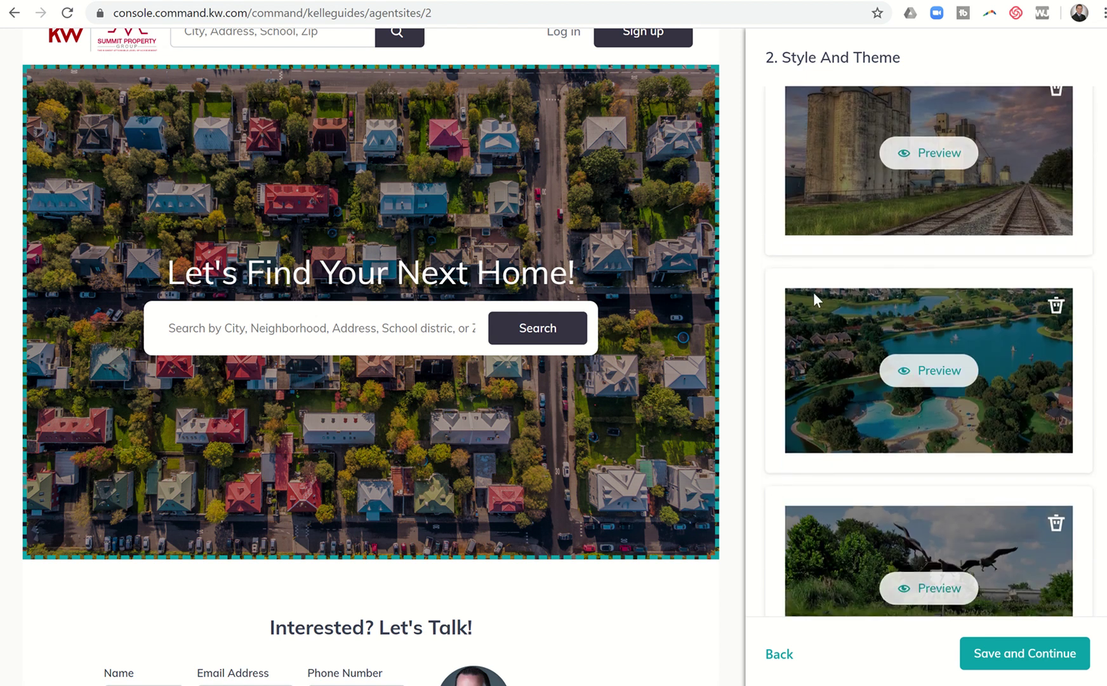
scroll(821, 381, "down", 4)
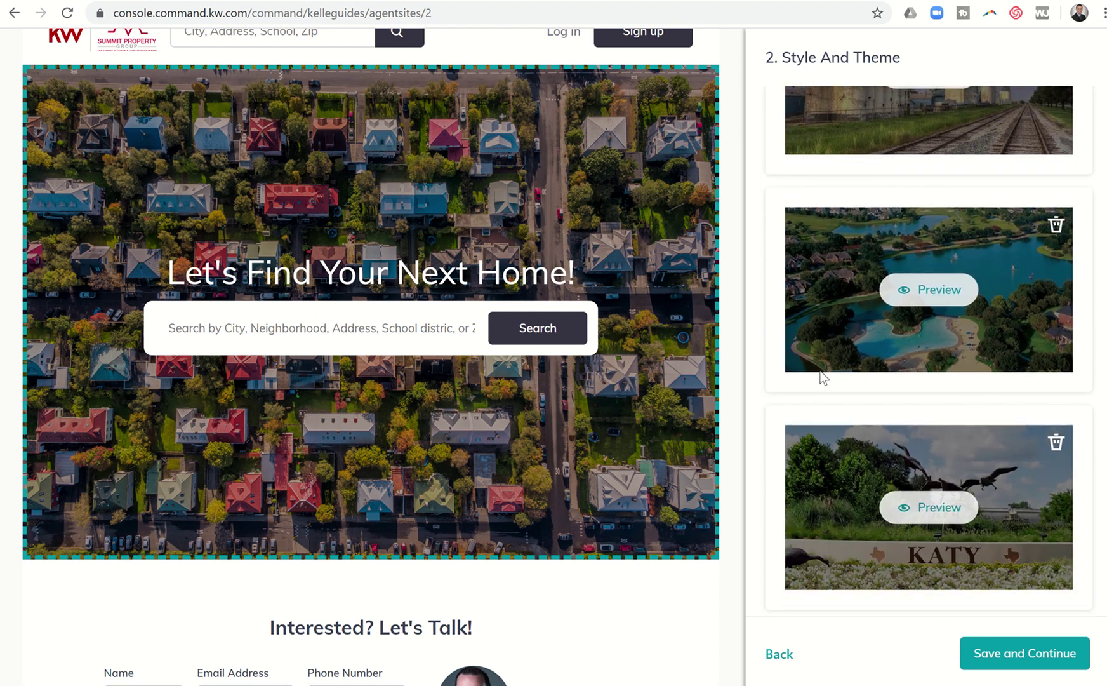
scroll(820, 375, "down", 4)
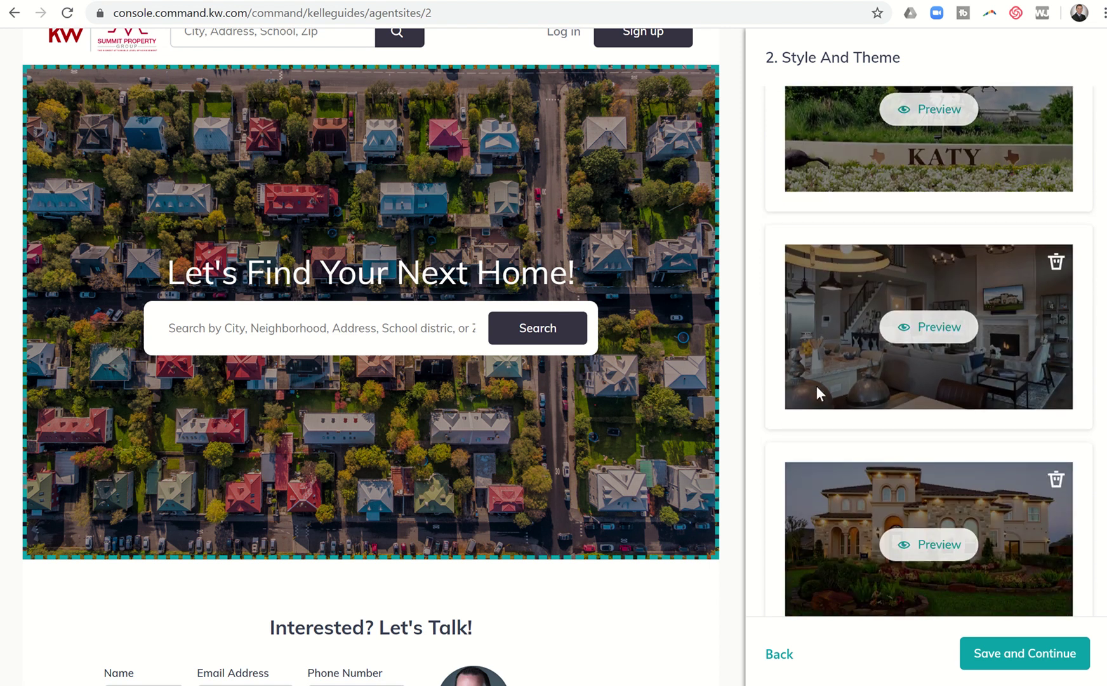
scroll(834, 544, "down", 1)
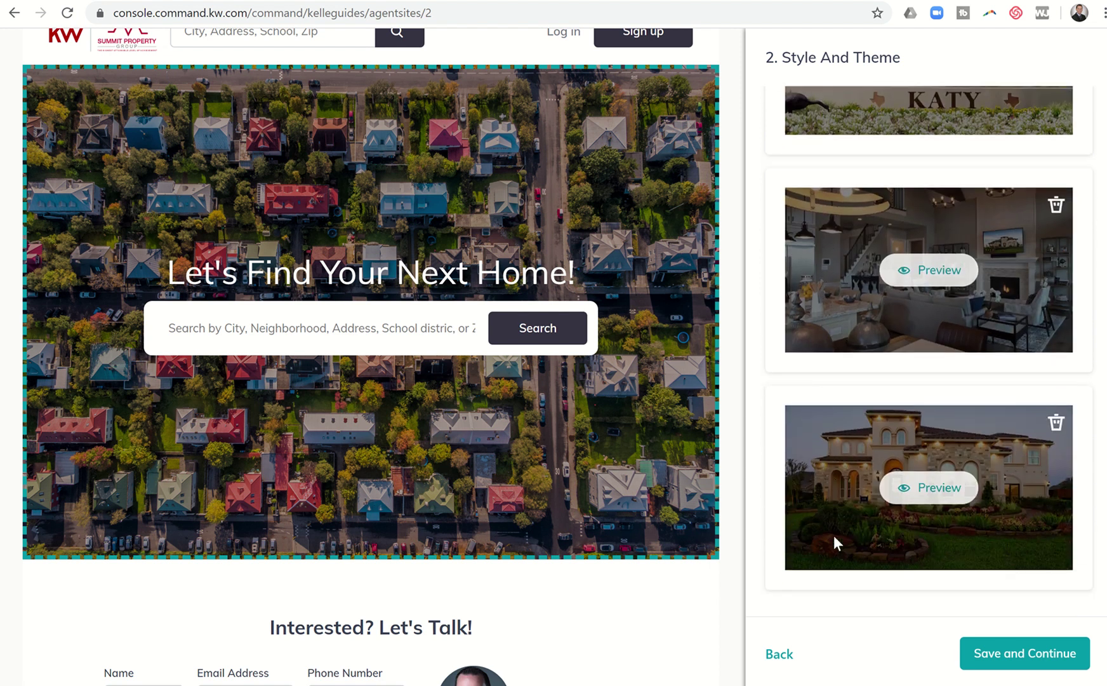
scroll(881, 397, "up", 5)
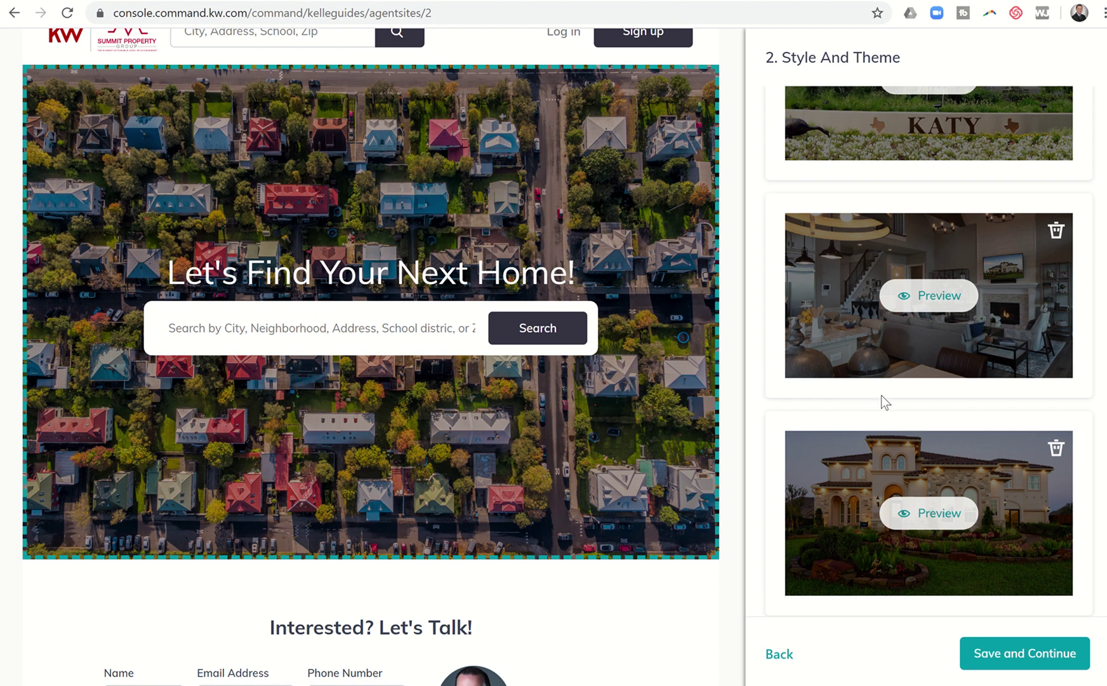
scroll(882, 400, "up", 8)
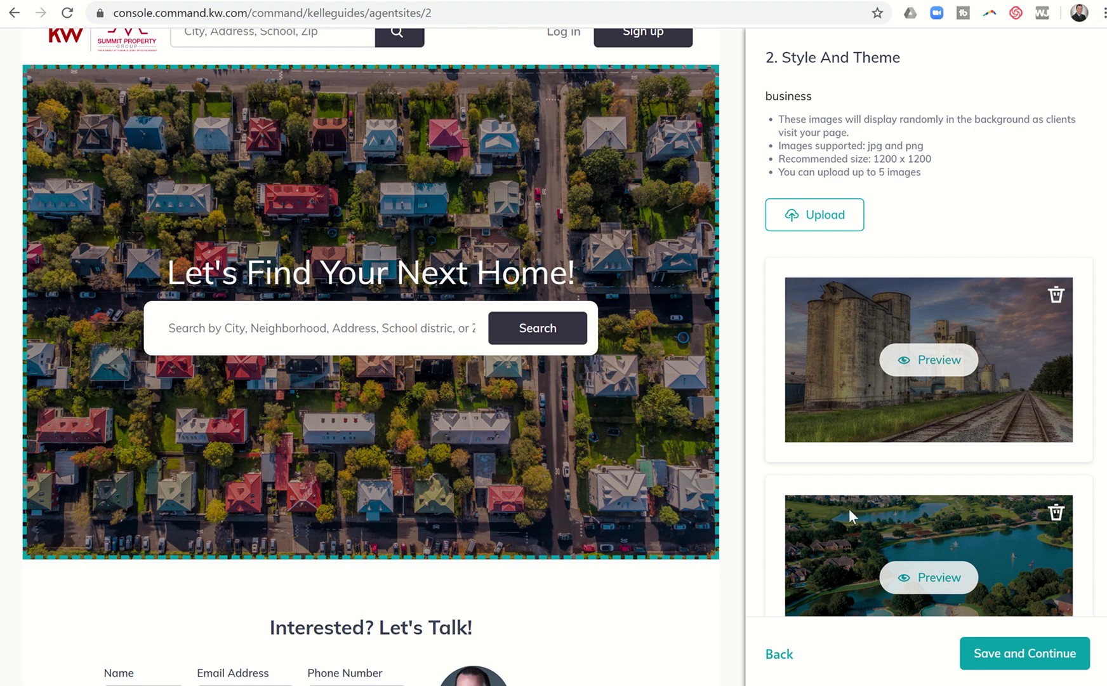
left_click(991, 660)
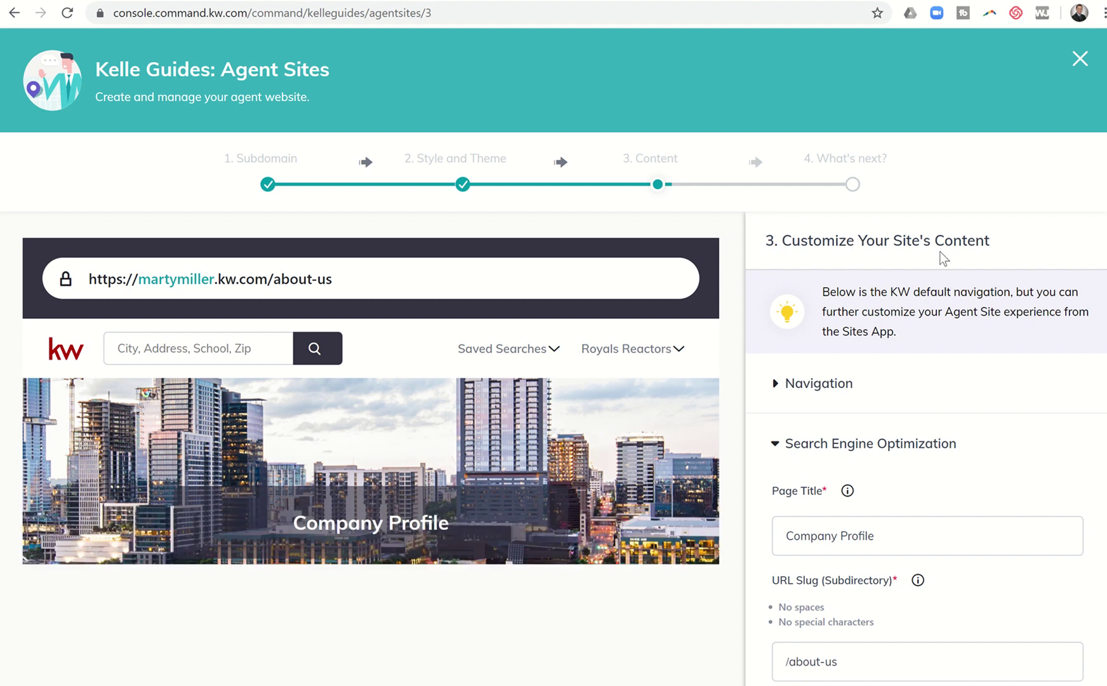
In the site navigation list, drag About Me above Company Profile
scroll(848, 353, "down", 1)
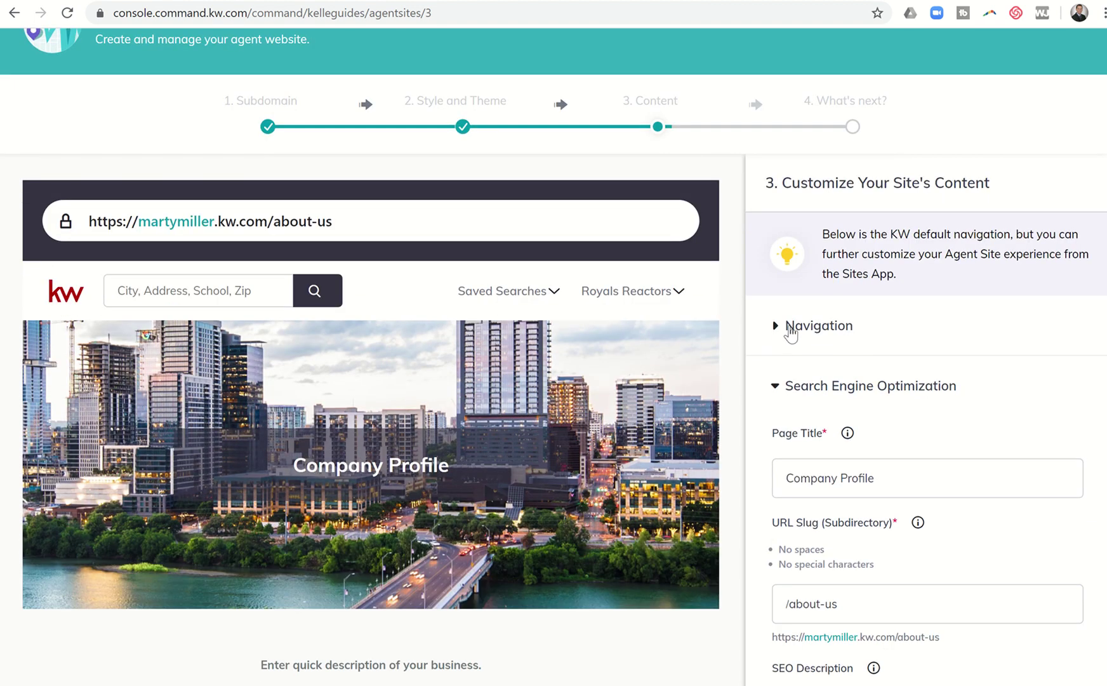
left_click(775, 326)
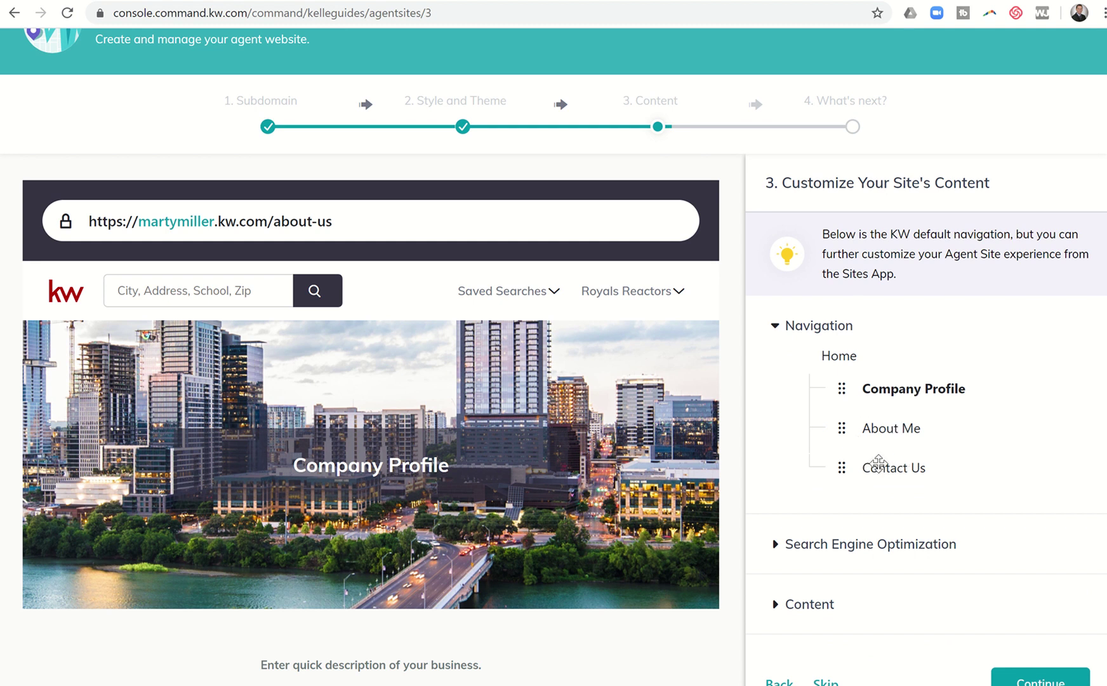
left_click_drag(847, 427, 854, 383)
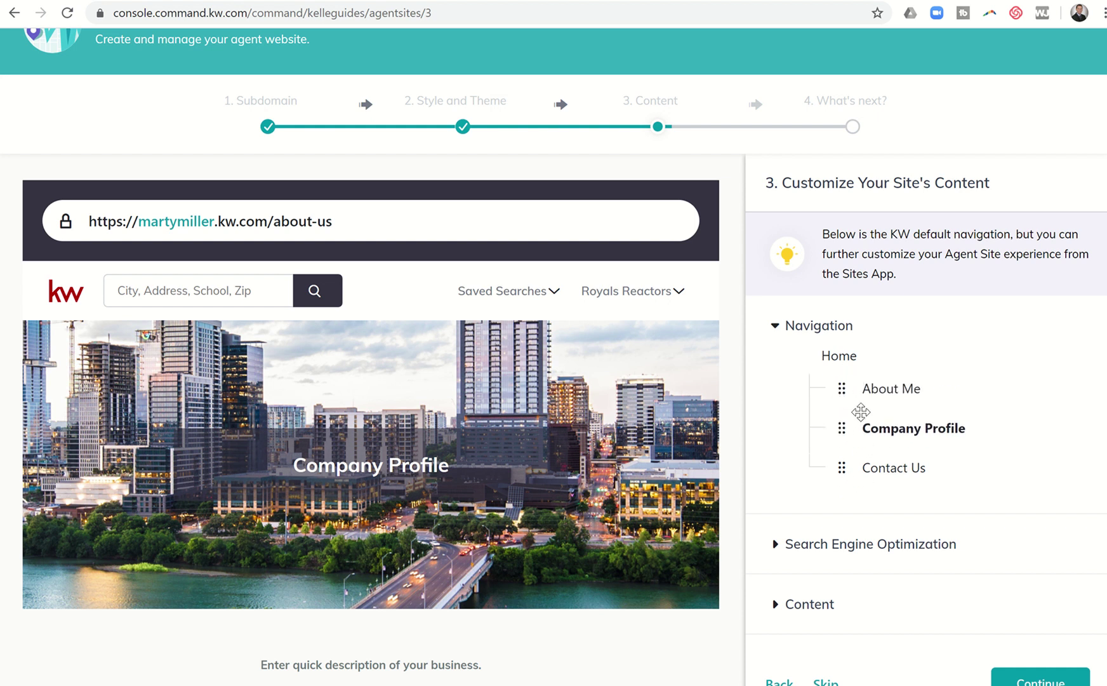
scroll(764, 394, "down", 1)
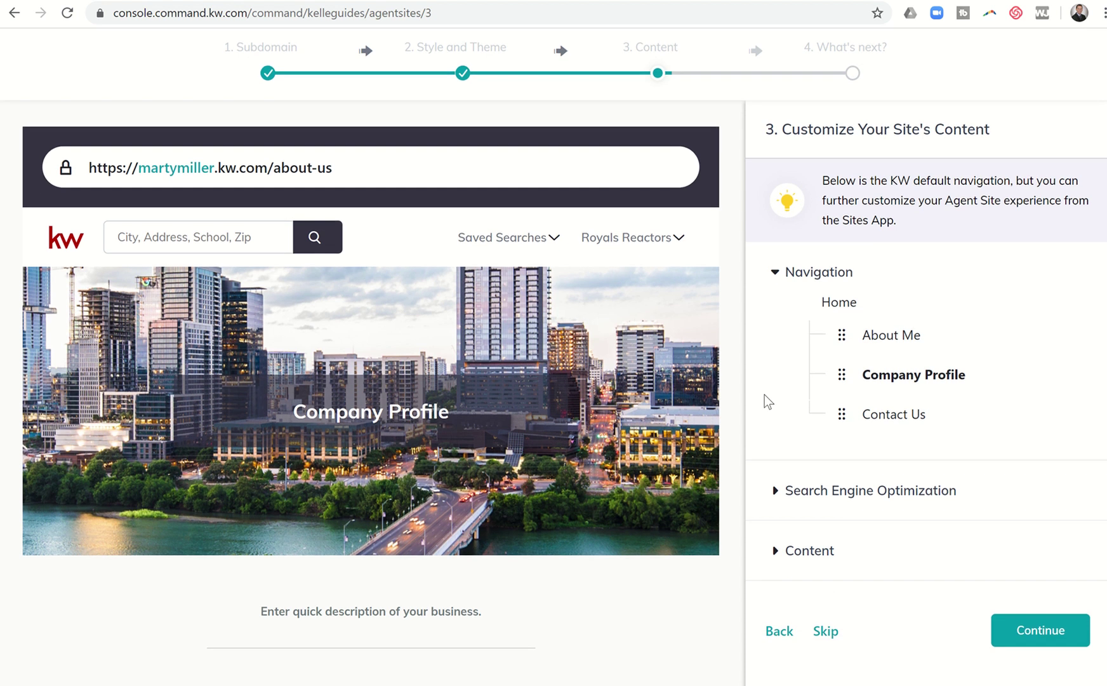
Expand Company Profile's Search Engine Optimization settings to show its title, /about-us slug and empty description box
double_click(775, 480)
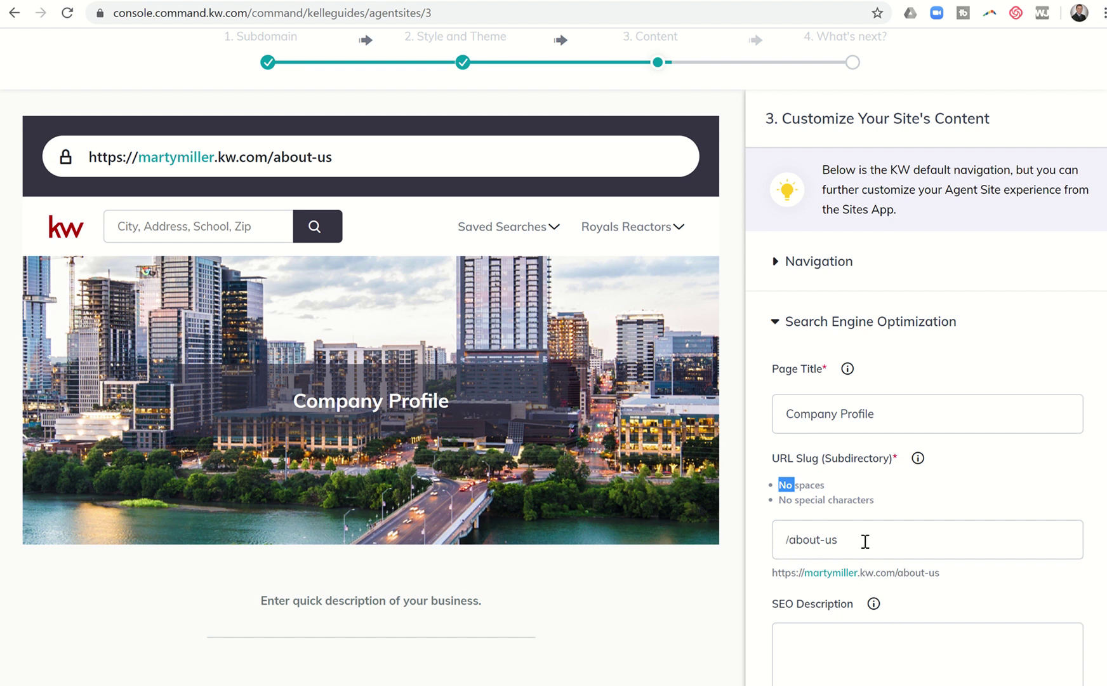
scroll(864, 541, "down", 3)
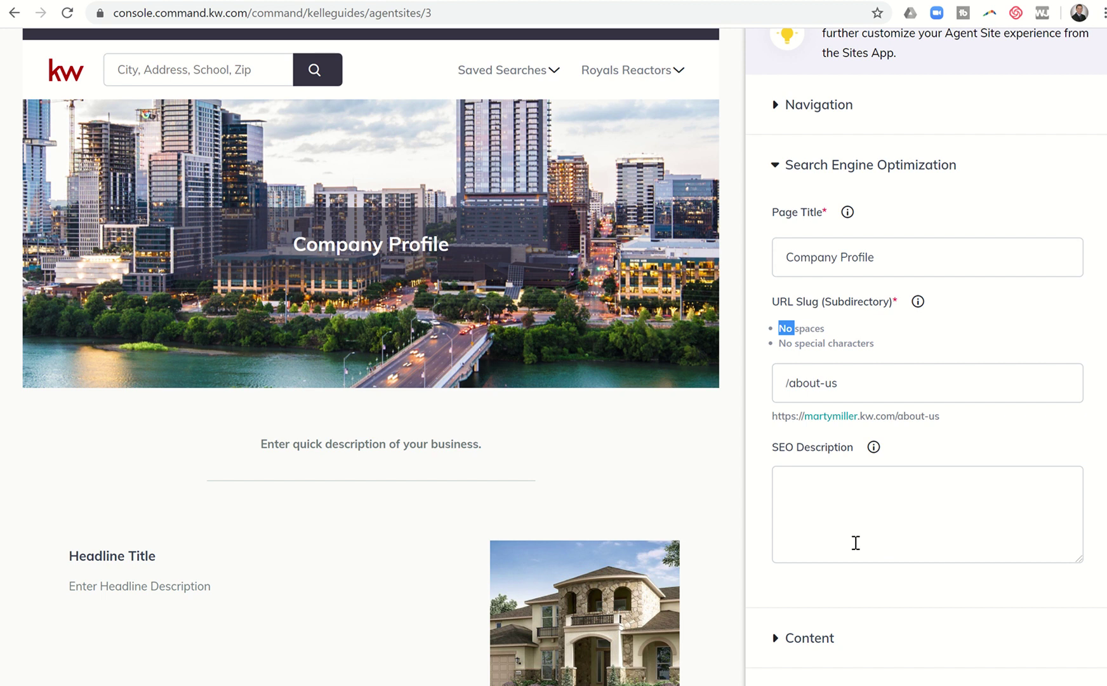
Enter an SEO description: the agent is a licensed Realtor serving buyers, sellers and investors in Katy & Cypress
left_click(855, 542)
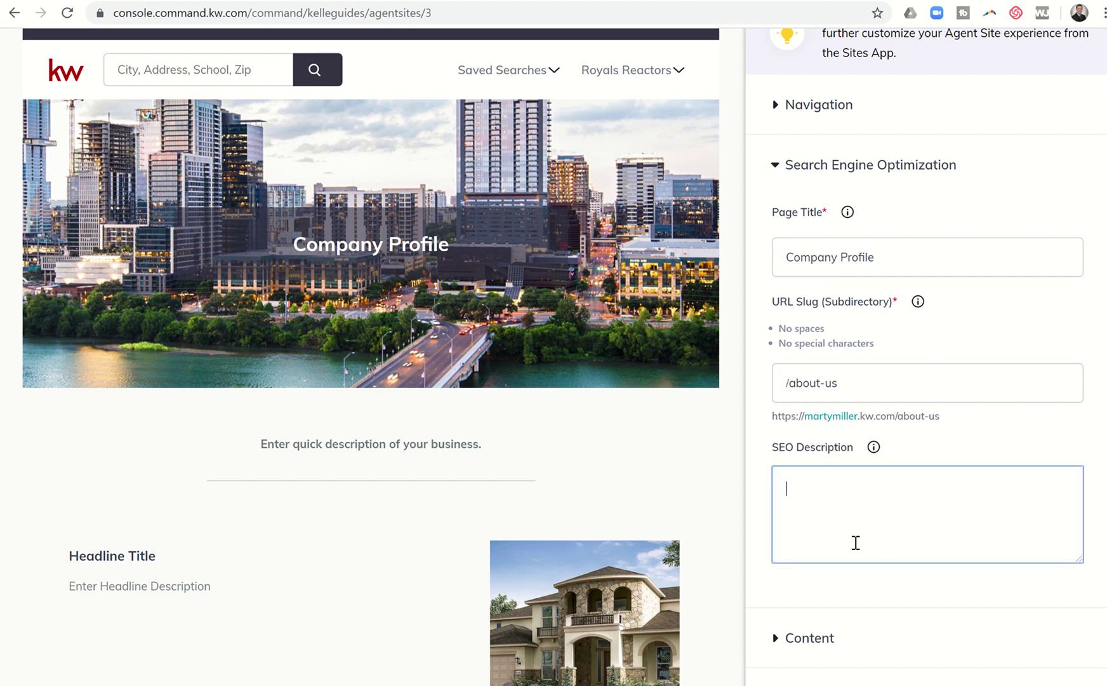
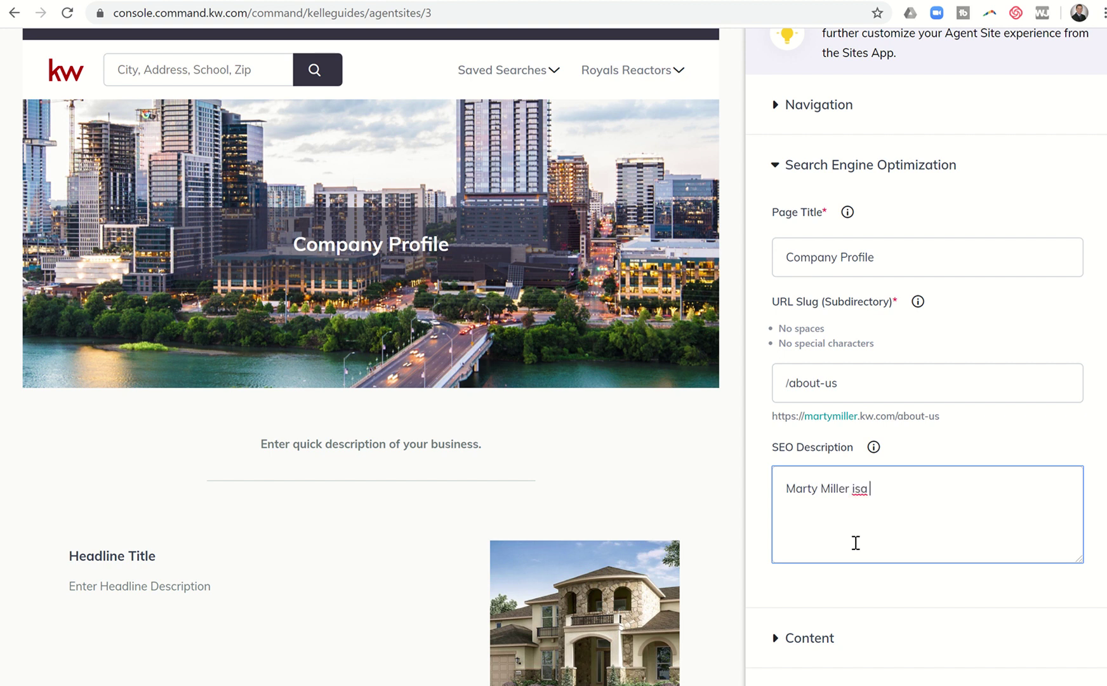
type("Licensed Realt")
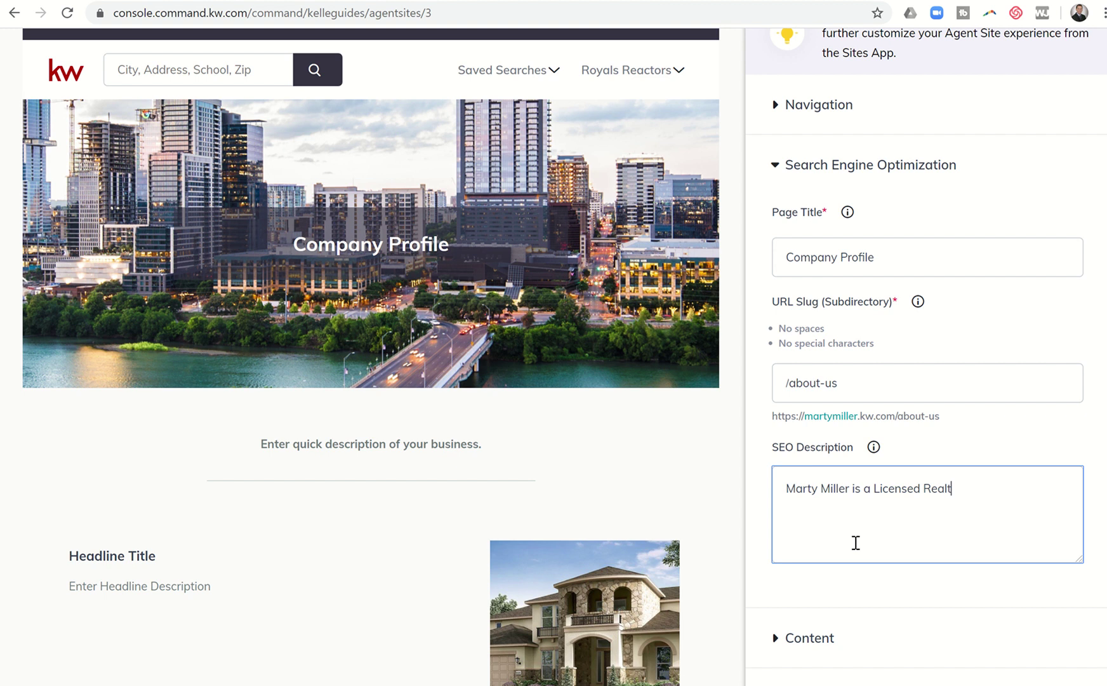
type("or in Katy, TX working with Buyers, S")
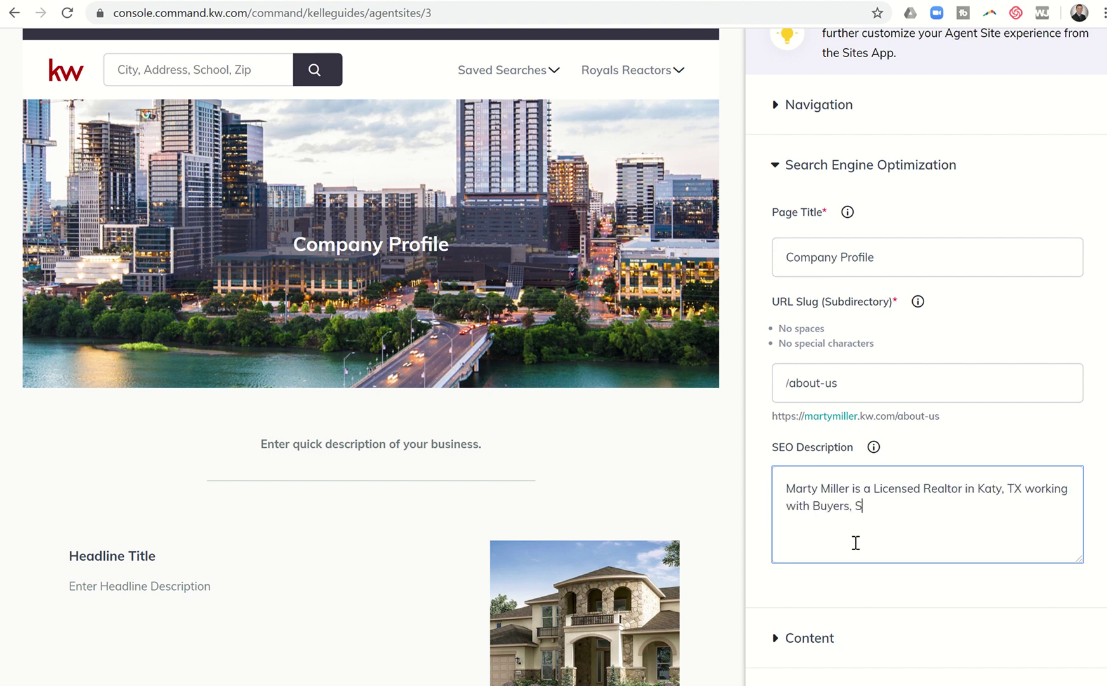
type("ellers and Invesor")
type("ors lo")
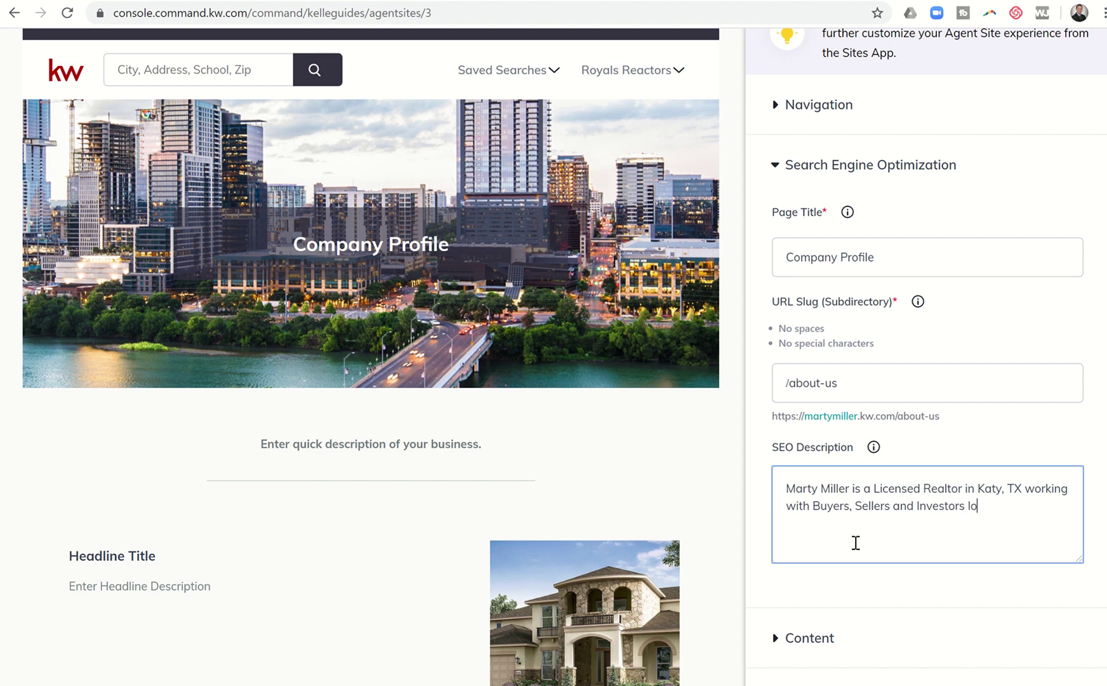
type("oking to purchas")
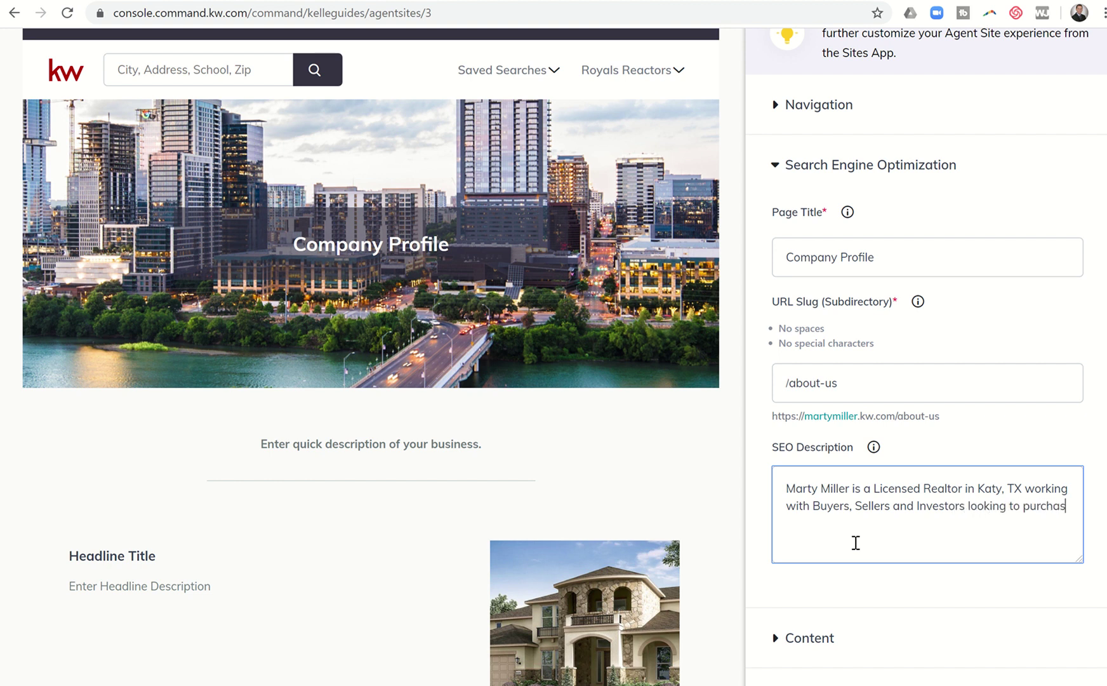
type("e or sell homes")
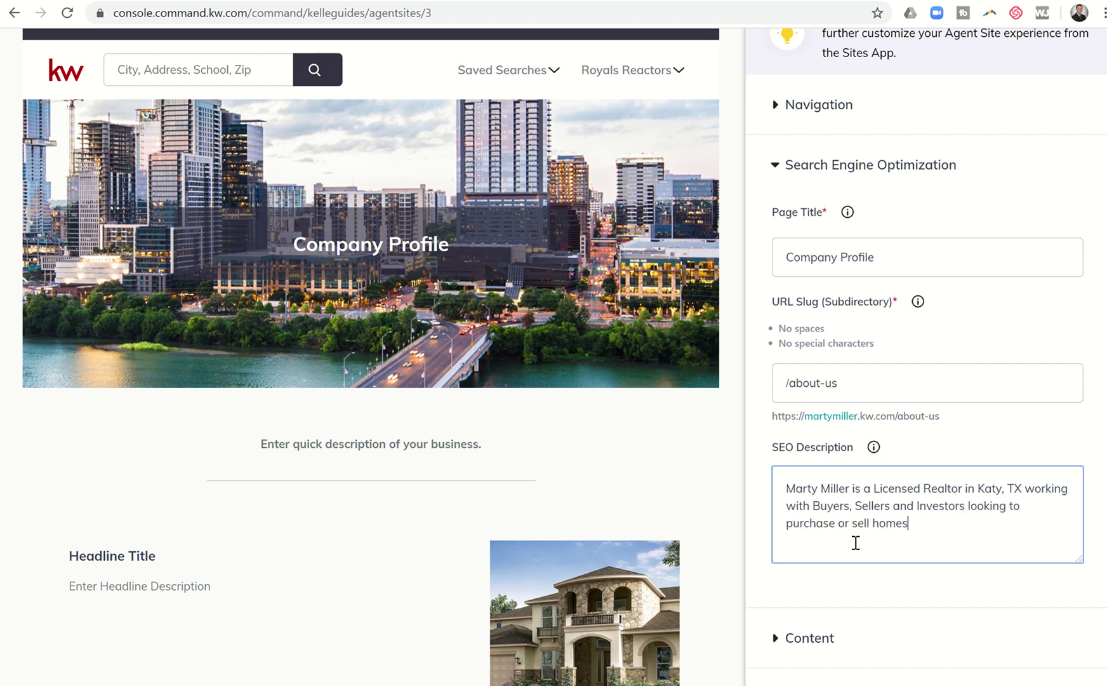
type(" in the Katy, CYpress, West Hous")
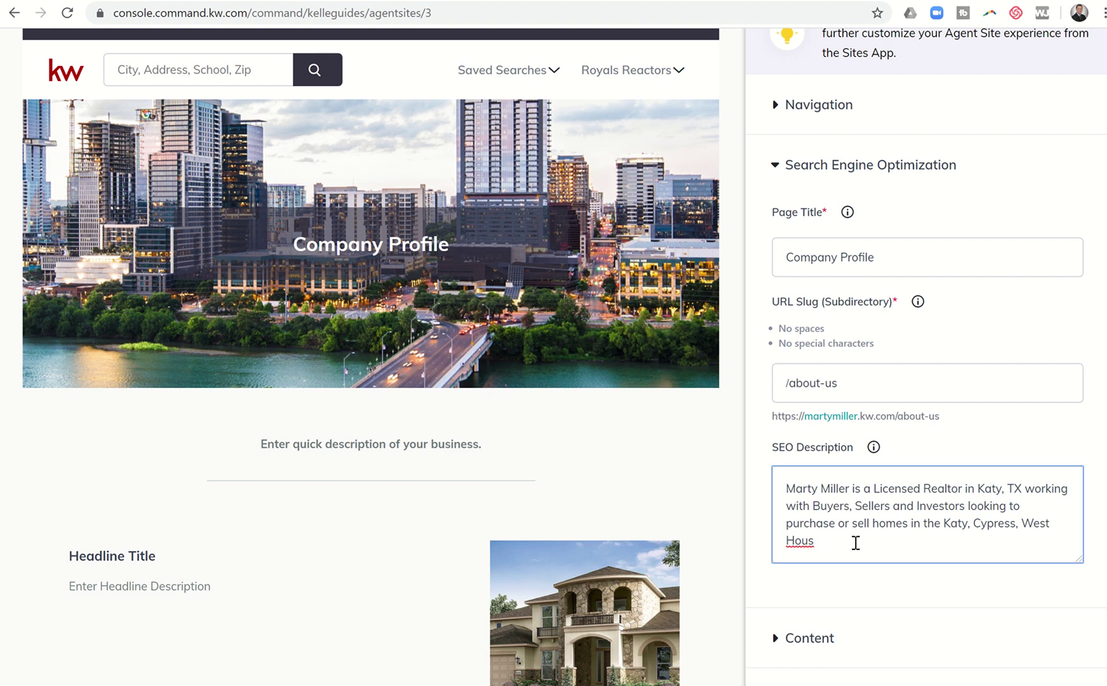
key("BackSpace")
key("BackSpace")
key("BackSpace")
key("BackSpace")
key("BackSpace")
key("BackSpace")
key("BackSpace")
key("BackSpace")
key("BackSpace")
key("BackSpace")
key("BackSpace")
key("BackSpace")
key("BackSpace")
key("BackSpace")
key("BackSpace")
key("BackSpace")
key("BackSpace")
key("BackSpace")
type("& Cypress areas.")
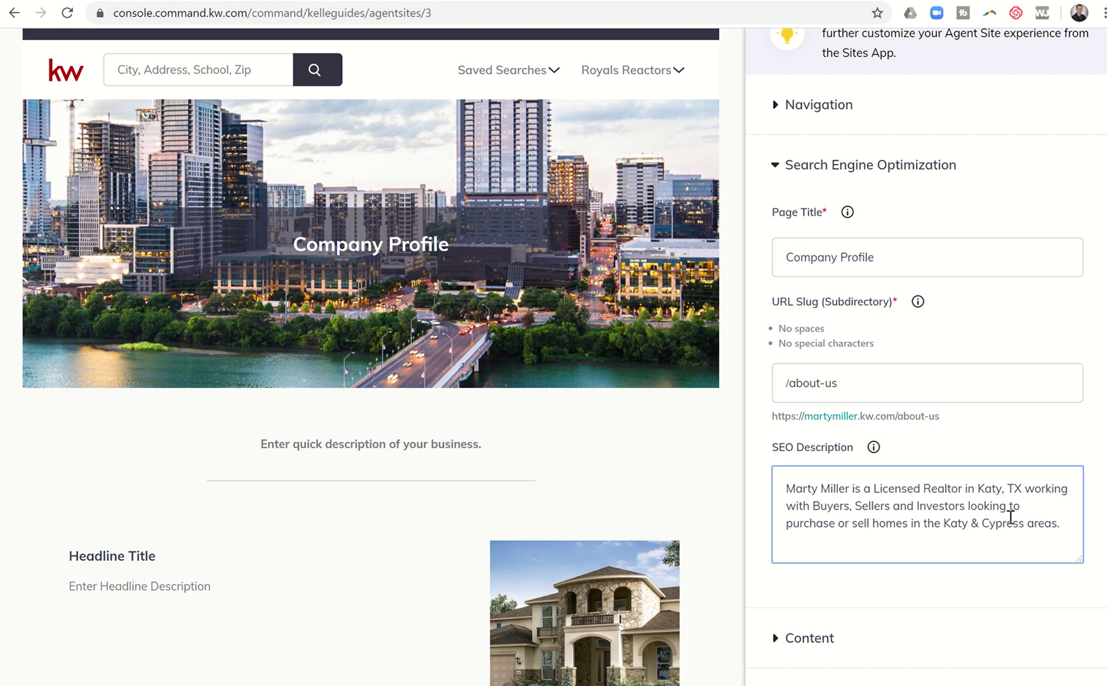
scroll(1008, 513, "down", 2)
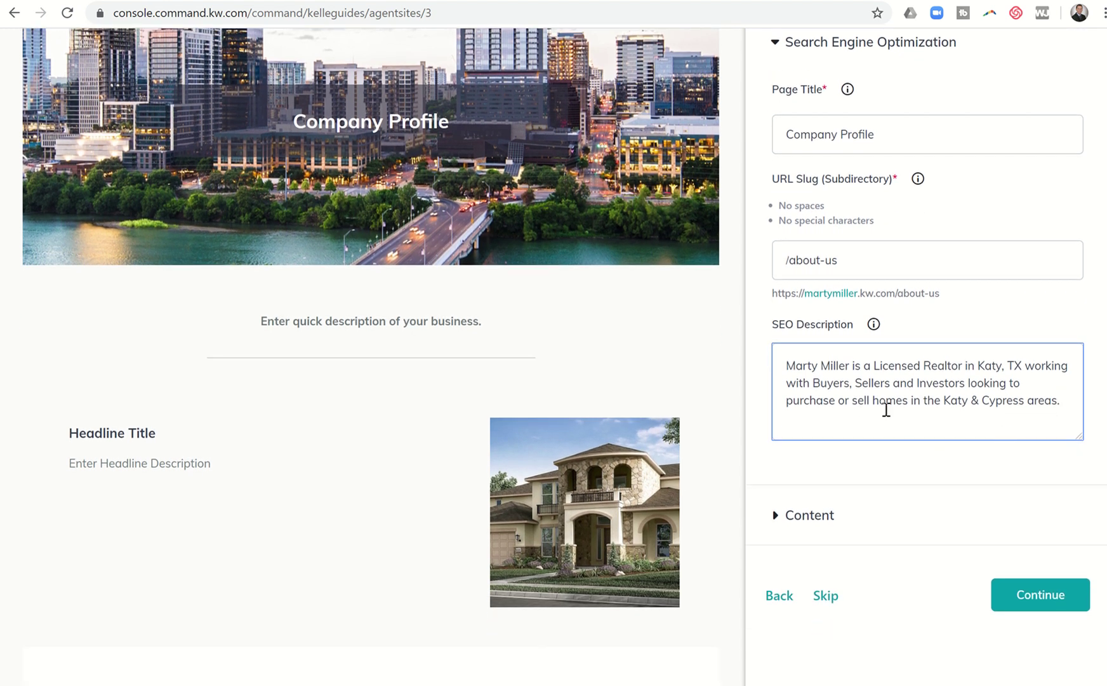
Expand Company Profile's content settings and delete the placeholder intro paragraph text
left_click(784, 517)
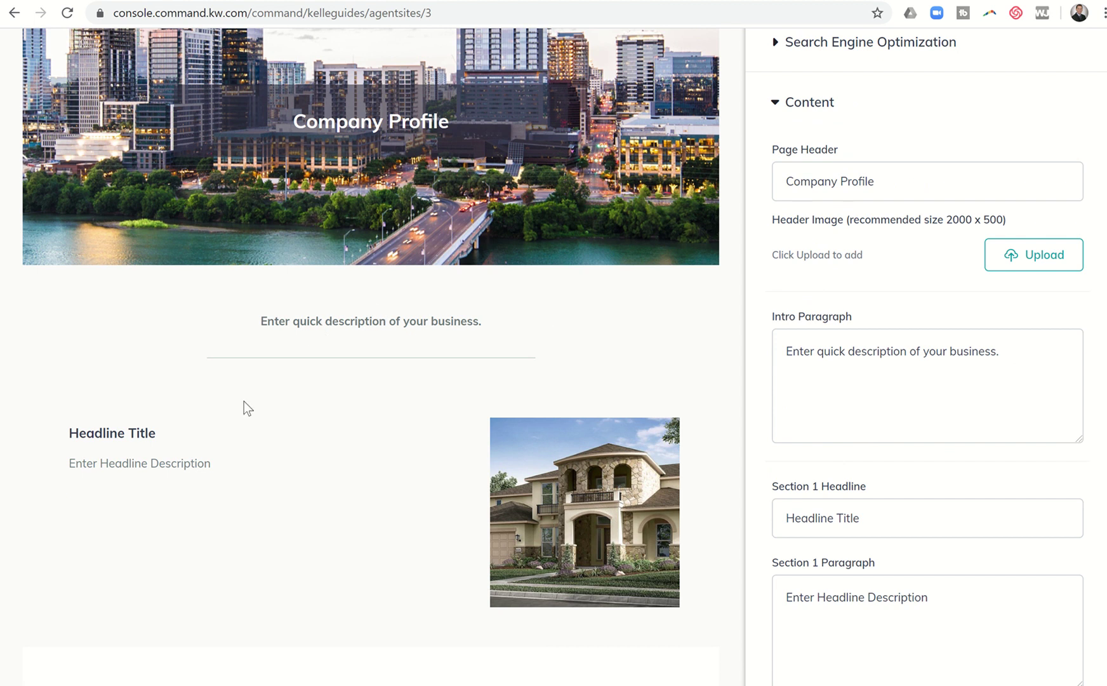
scroll(260, 434, "down", 5)
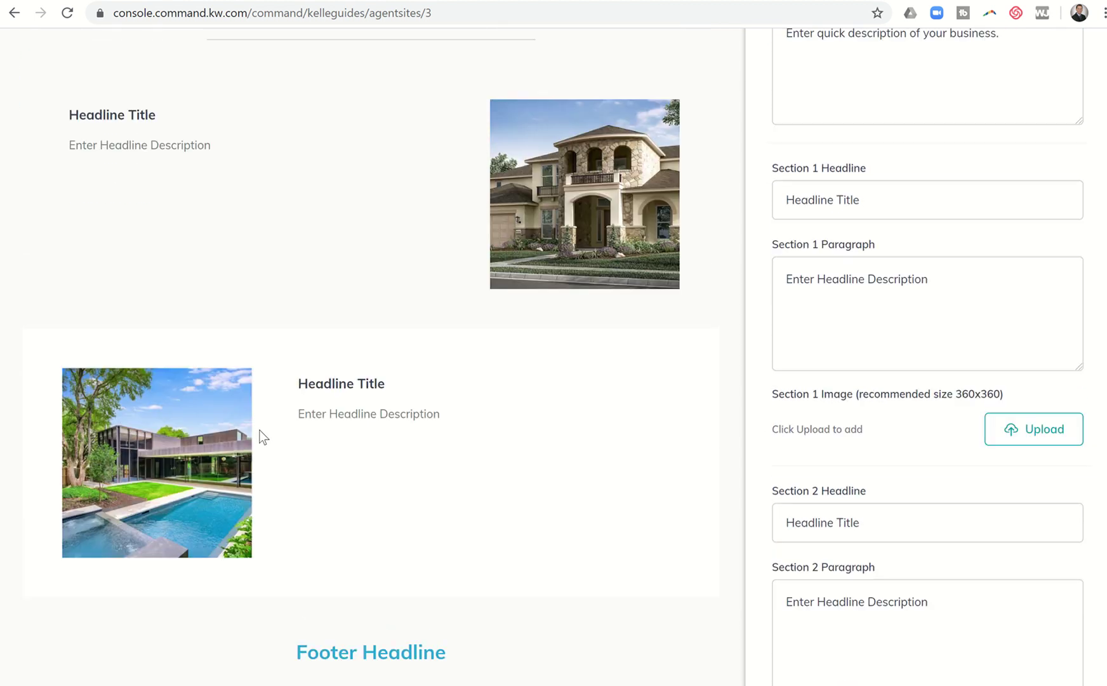
scroll(260, 435, "up", 4)
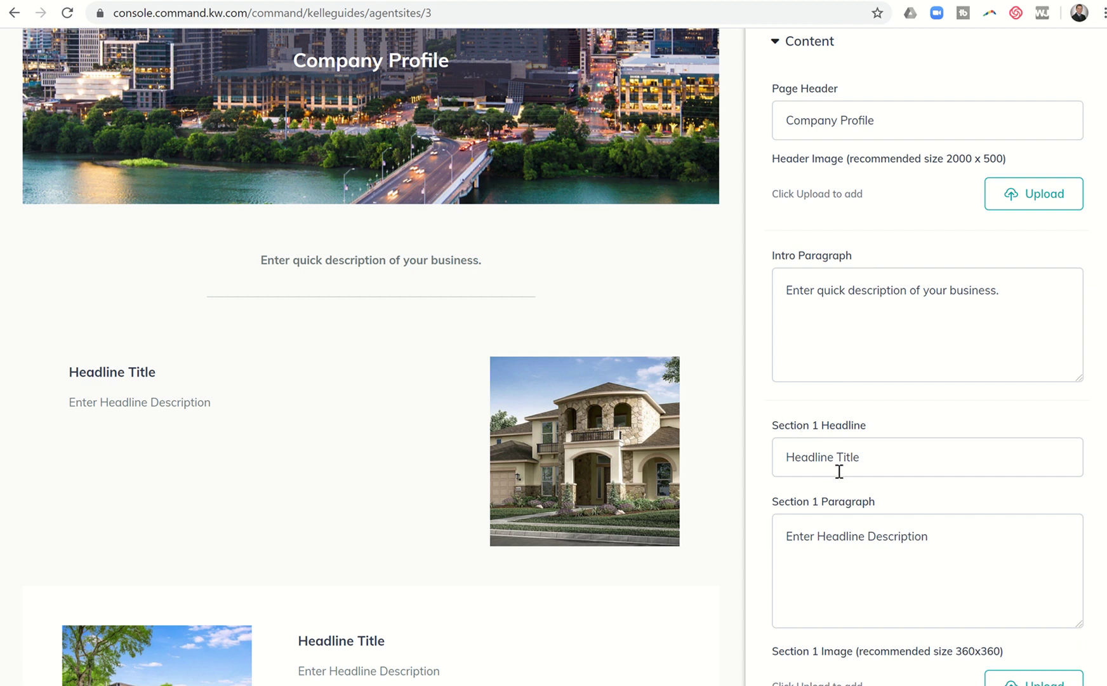
scroll(875, 540, "down", 2)
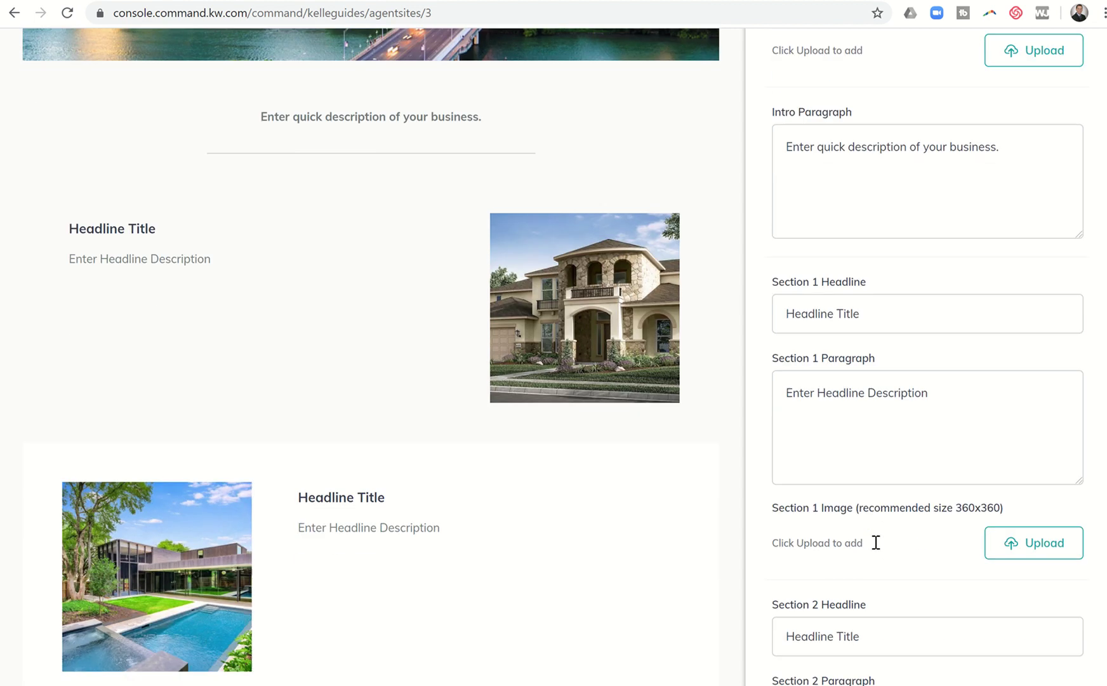
scroll(876, 543, "down", 2)
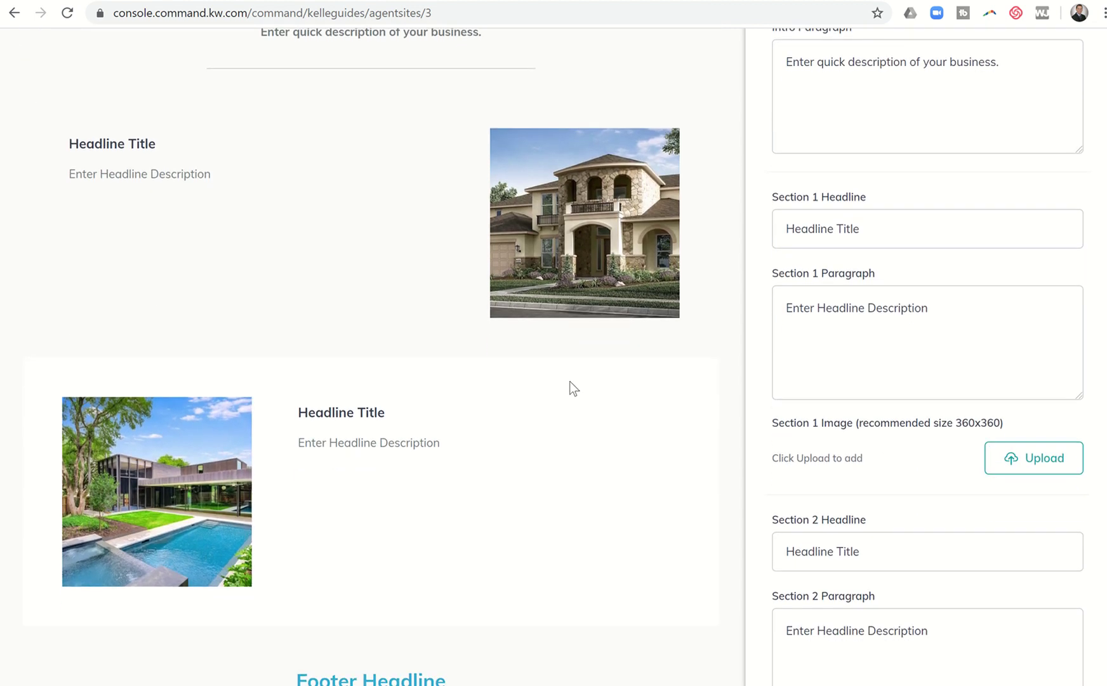
scroll(472, 252, "up", 4)
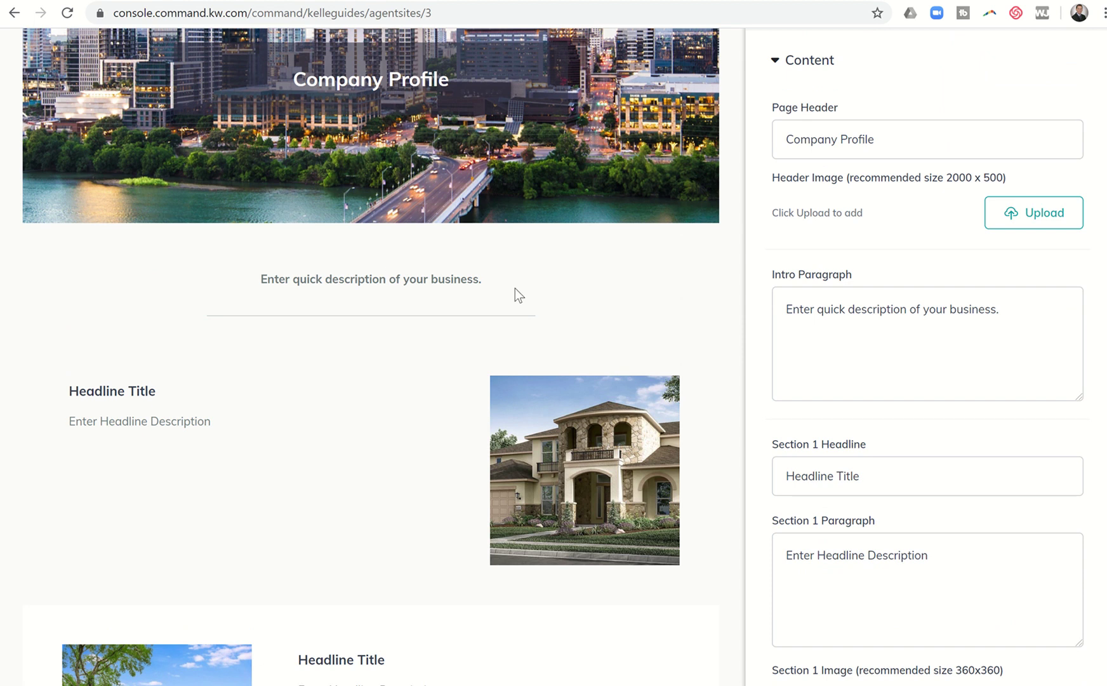
left_click(796, 332)
key("Delete")
key("Delete")
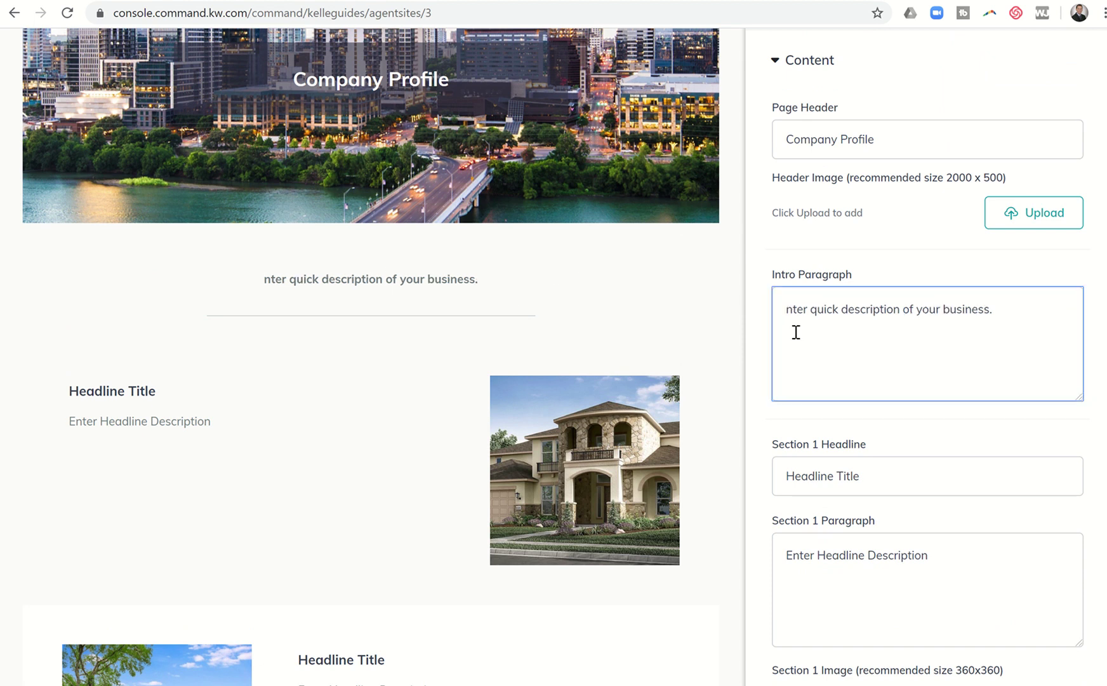
key("Delete")
key("Delete")
key("Delete")
key("Delete")
key("Delete")
key("Delete")
key("Delete")
key("Delete")
key("Delete")
key("Delete")
key("Delete")
key("Delete")
key("Delete")
key("Delete")
key("Delete")
key("Delete")
key("Delete")
key("Delete")
key("Delete")
key("Delete")
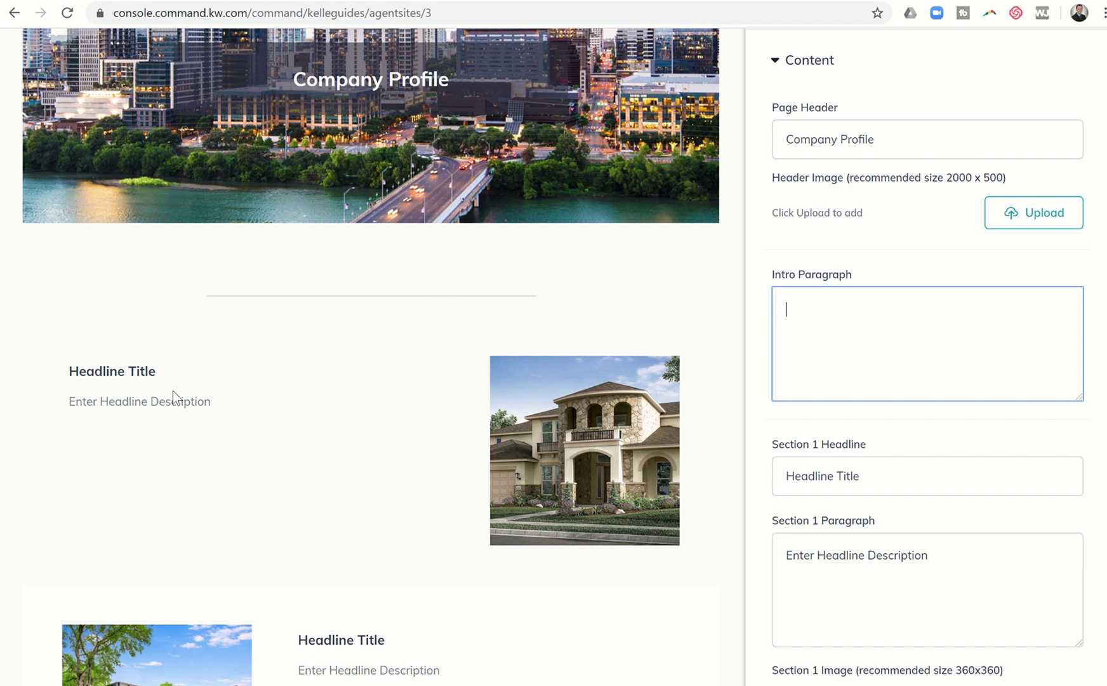
Select the Section 1 headline text and review the remaining placeholder content below
left_click(817, 469)
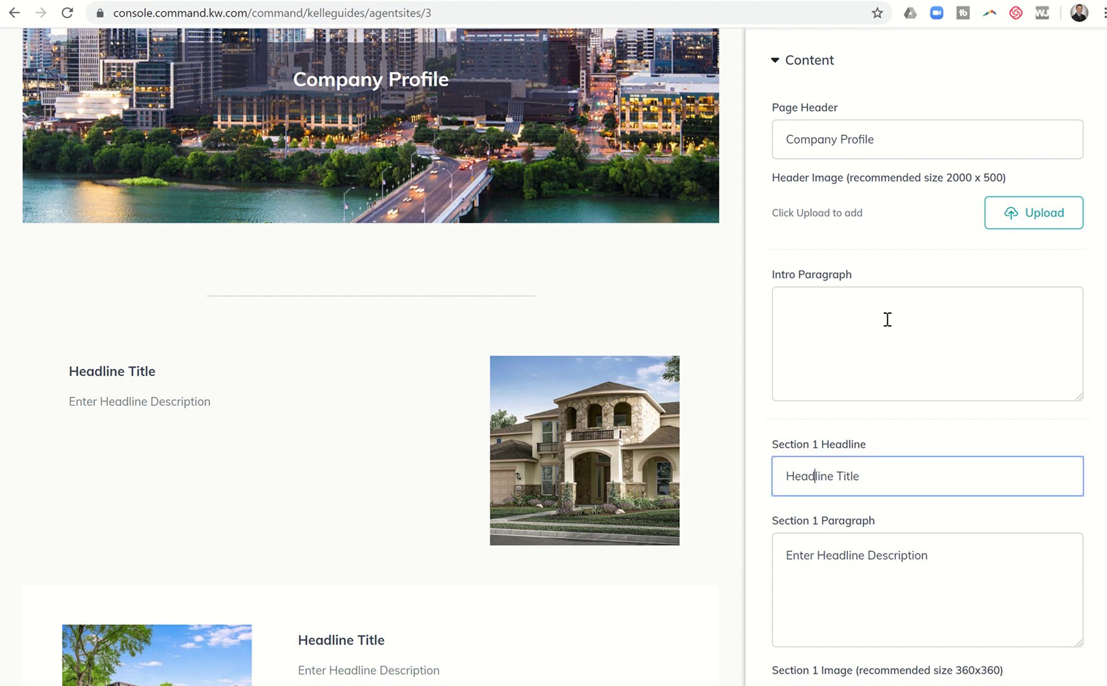
left_click_drag(877, 474, 711, 466)
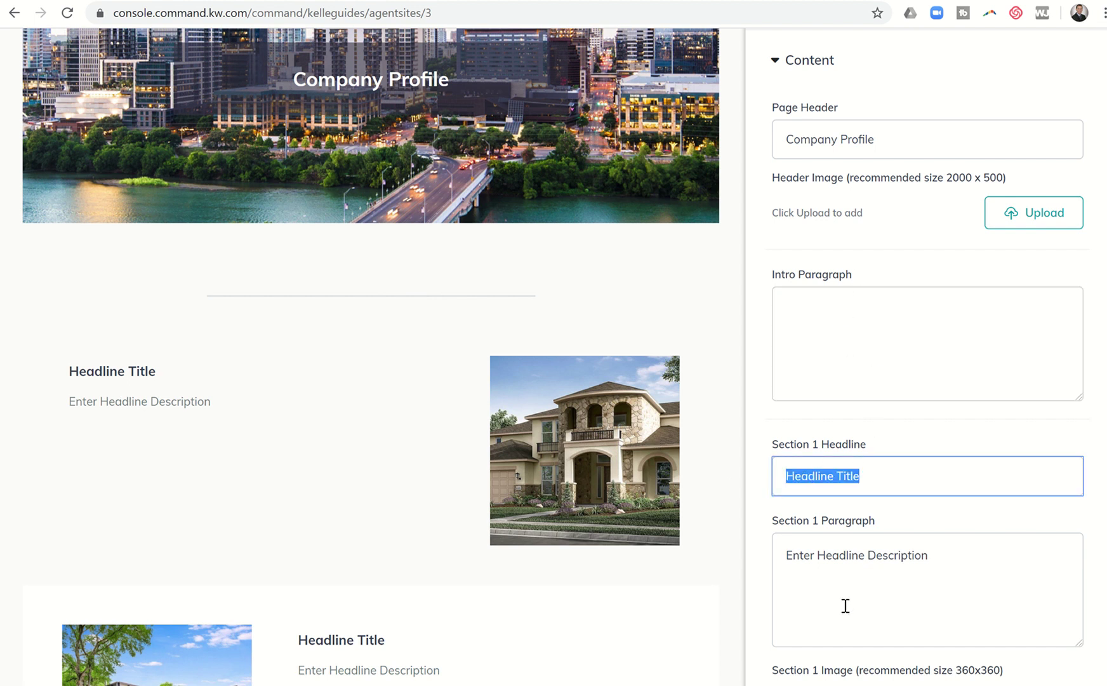
scroll(845, 603, "down", 1)
scroll(845, 606, "down", 1)
scroll(897, 589, "down", 2)
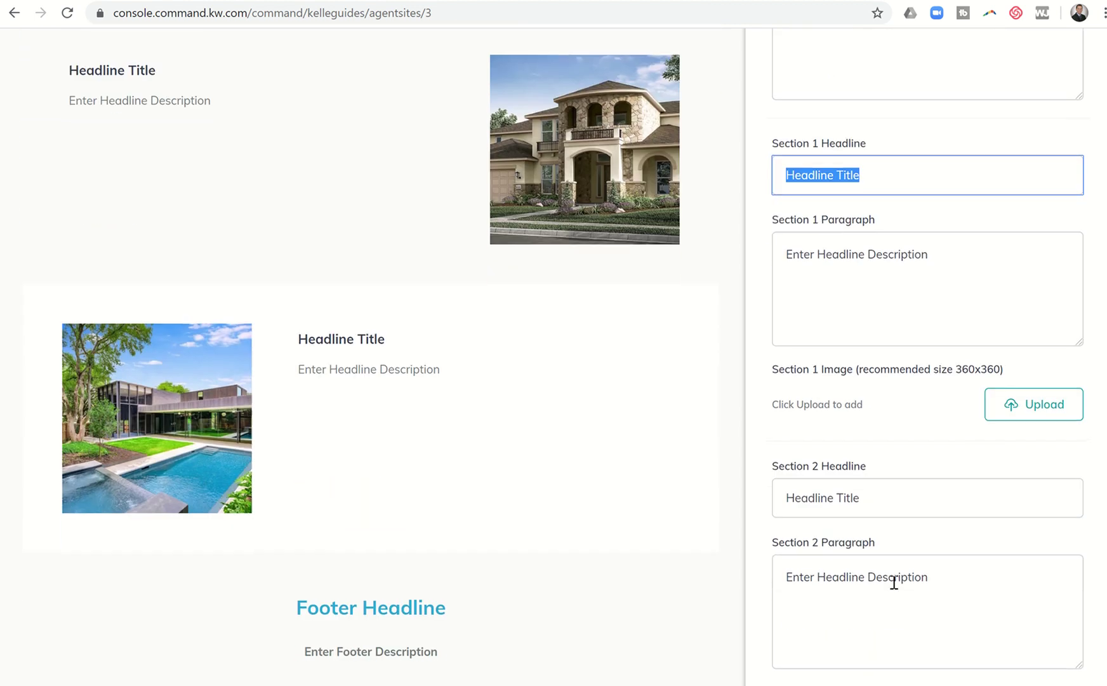
scroll(861, 547, "down", 3)
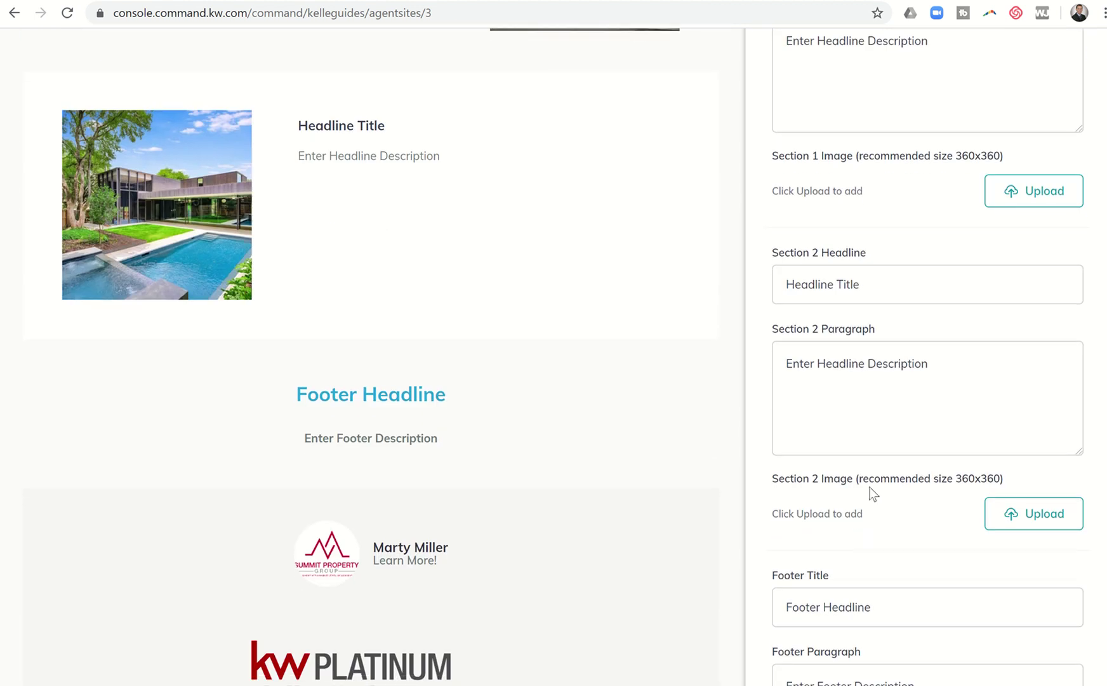
scroll(888, 405, "down", 3)
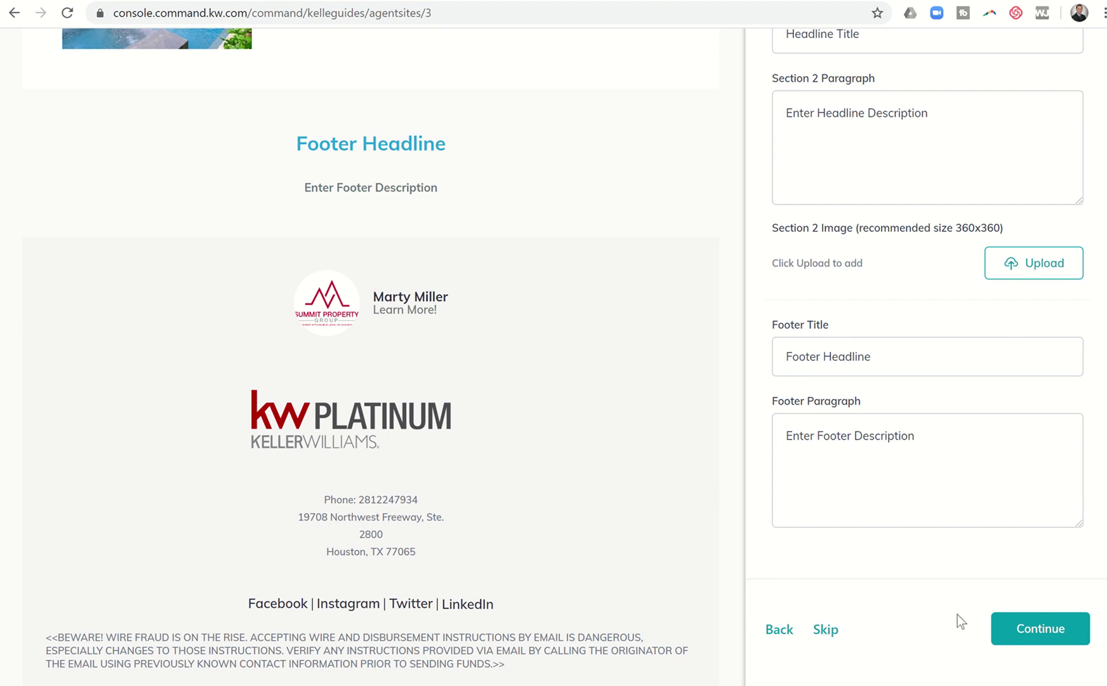
Advance to the About Me page (/about-me) and review its prefilled bio and contact fields
left_click(1013, 632)
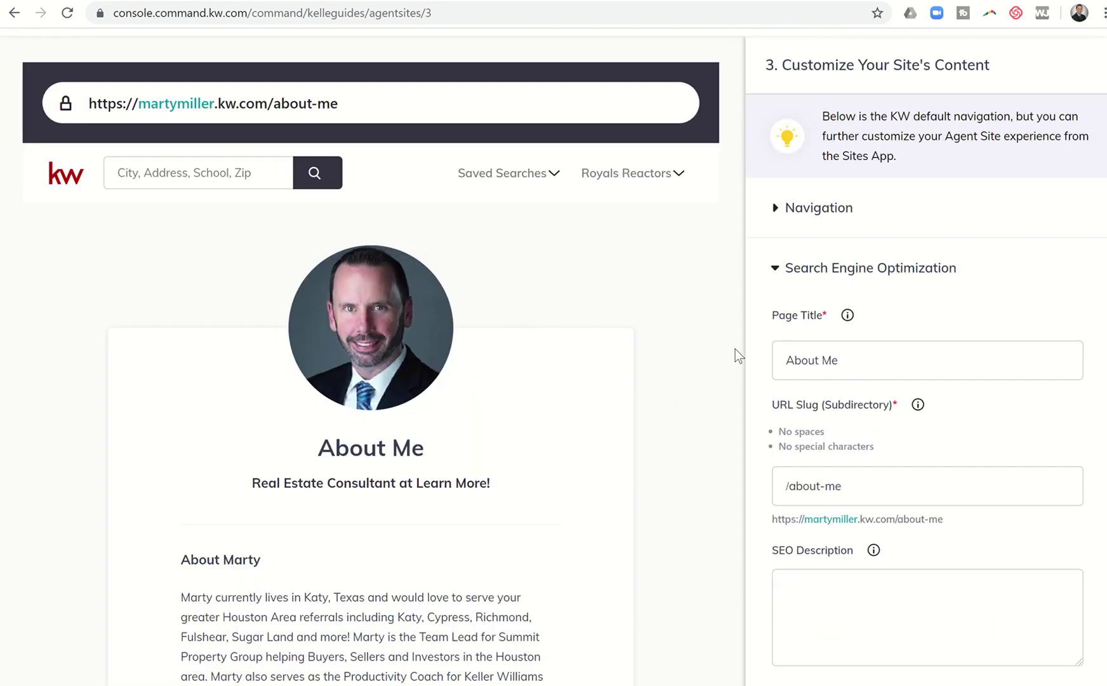
scroll(510, 391, "down", 7)
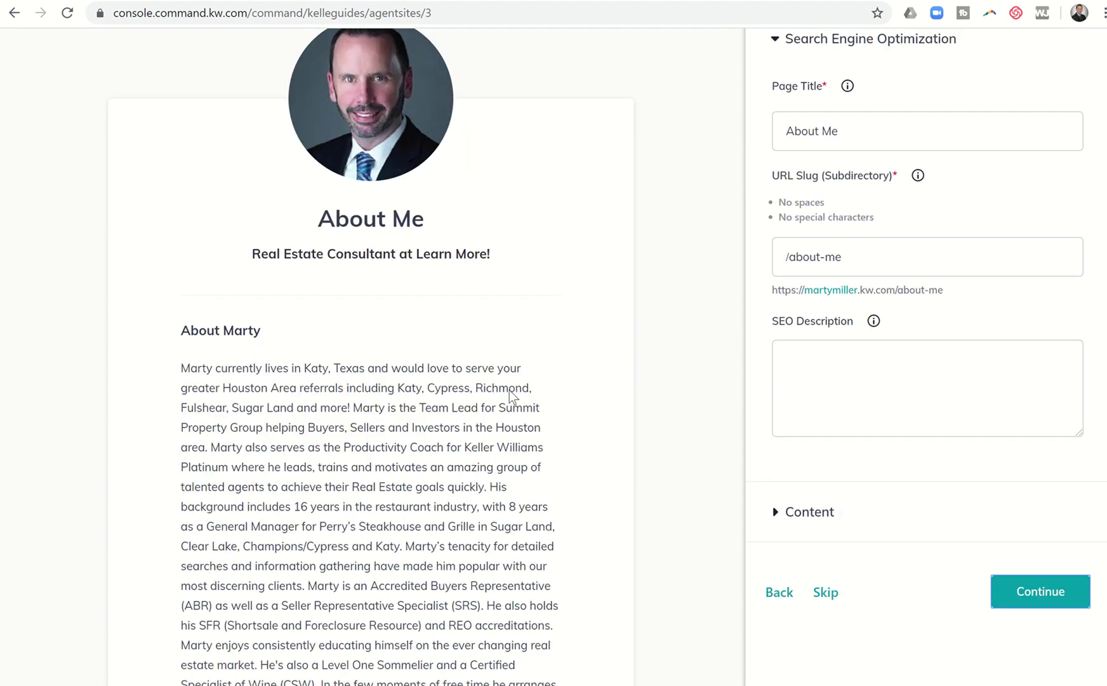
scroll(510, 390, "down", 3)
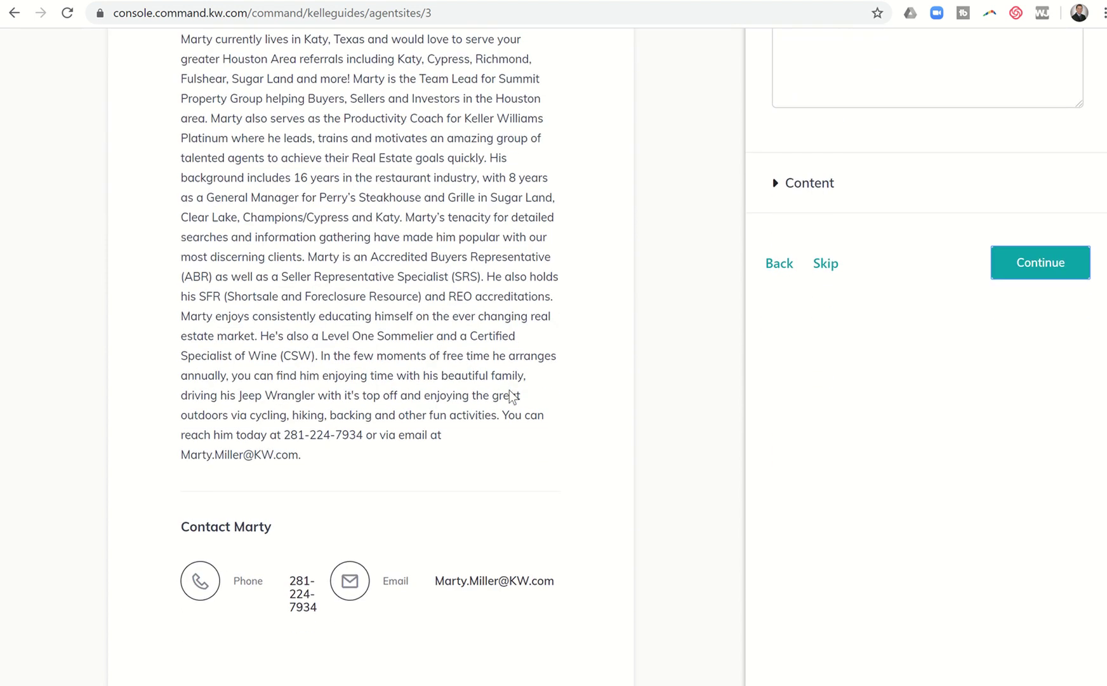
scroll(509, 389, "up", 8)
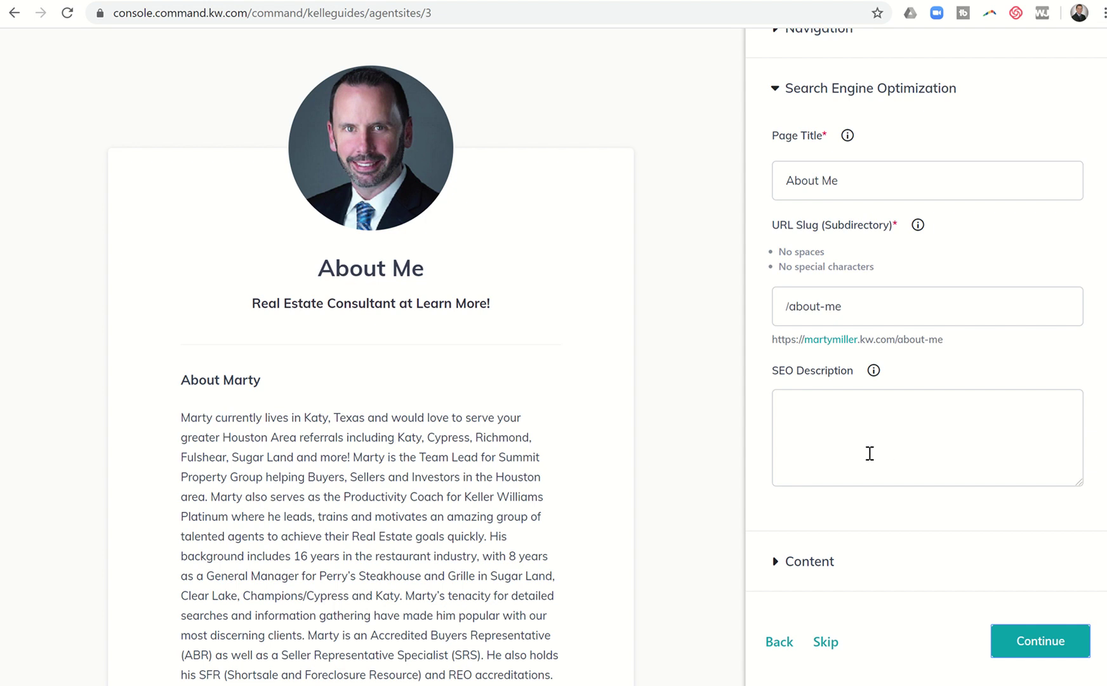
left_click(780, 562)
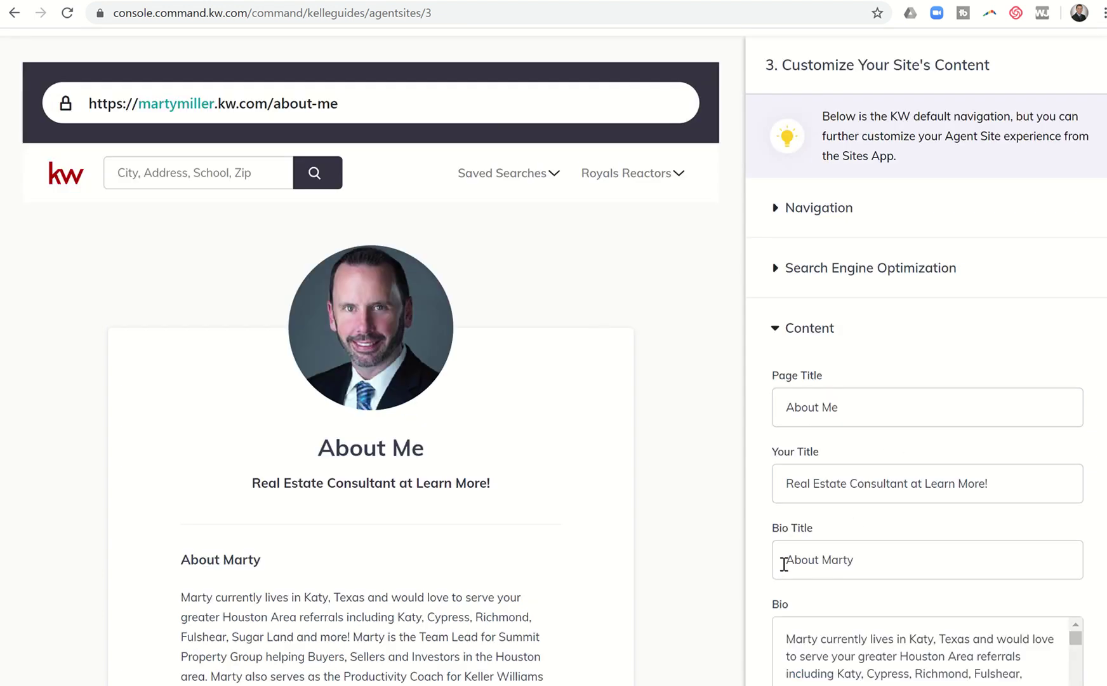
scroll(884, 525, "down", 3)
scroll(884, 526, "down", 4)
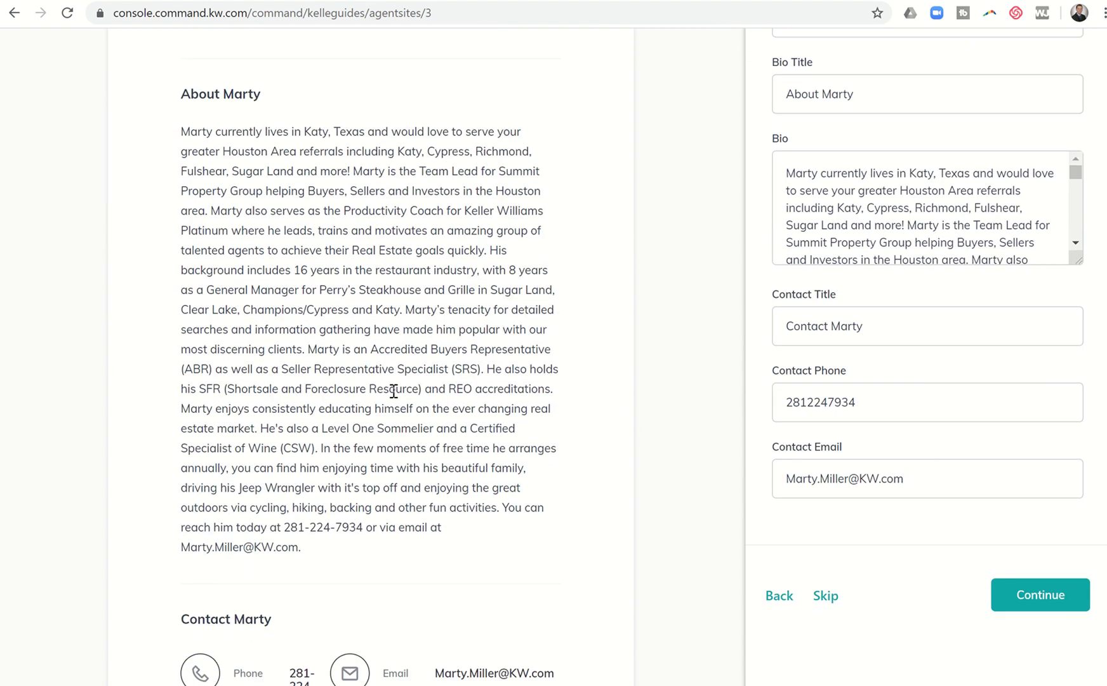
Advance to the Contact Us page and expand its content settings
left_click(1017, 599)
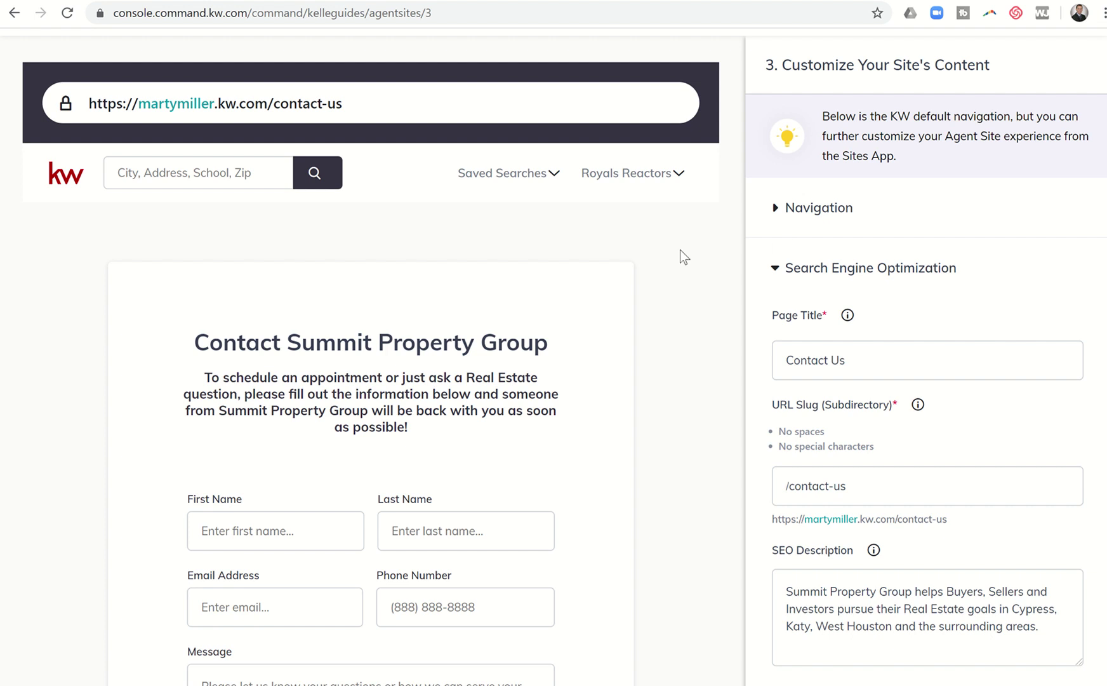
scroll(787, 480, "down", 3)
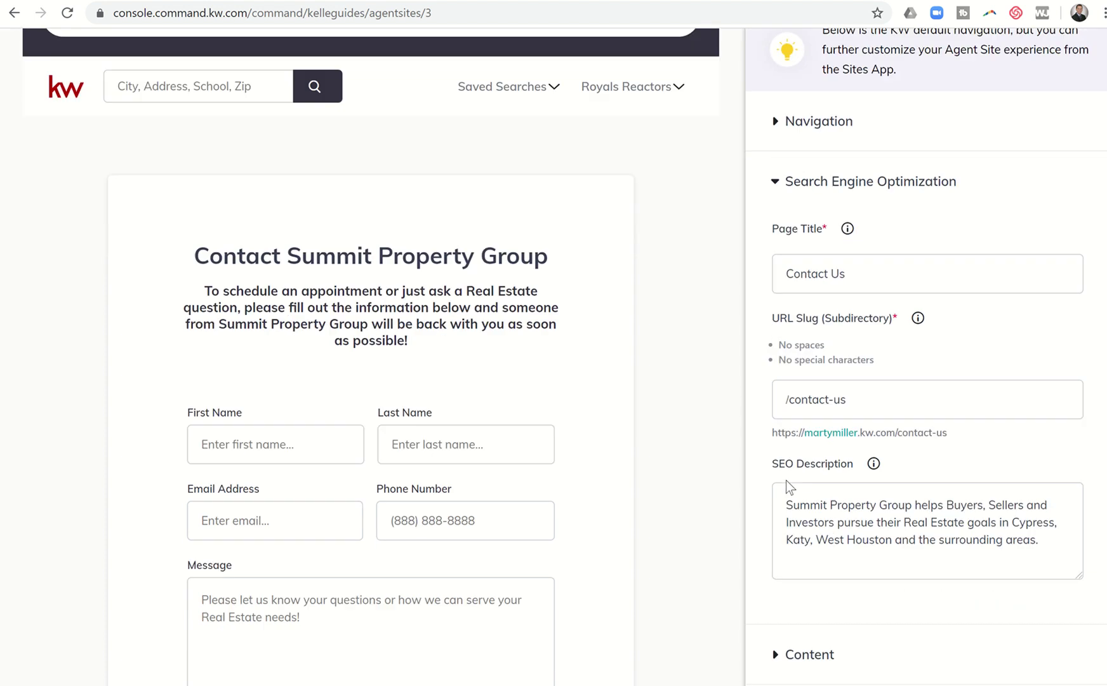
scroll(787, 481, "down", 2)
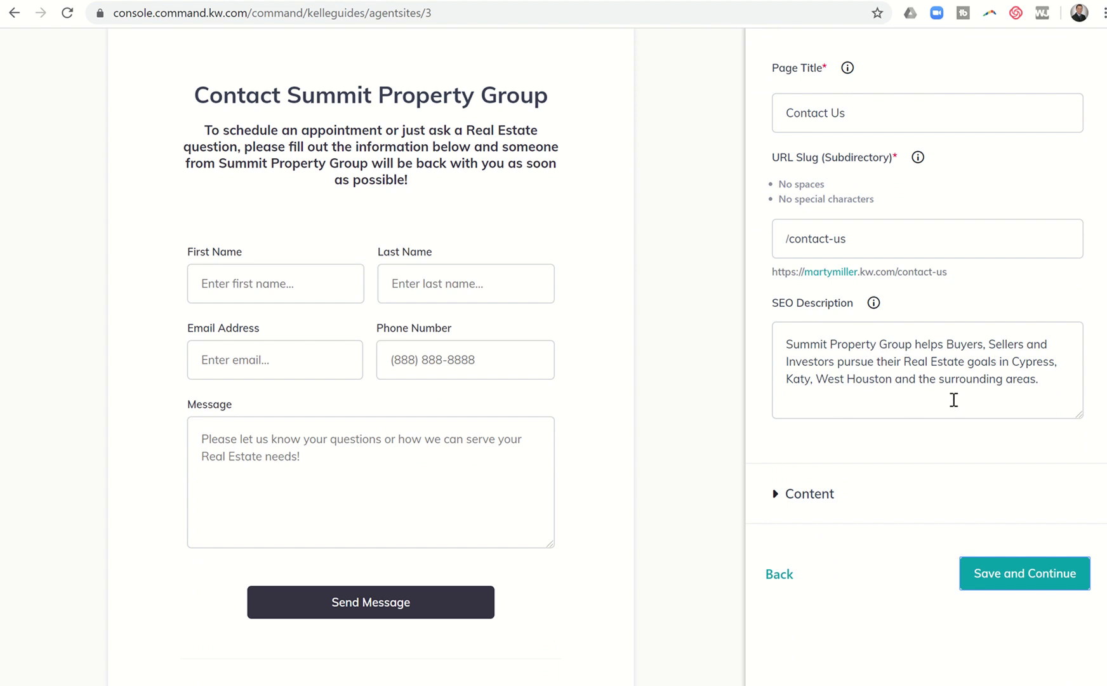
left_click(776, 494)
scroll(891, 468, "down", 2)
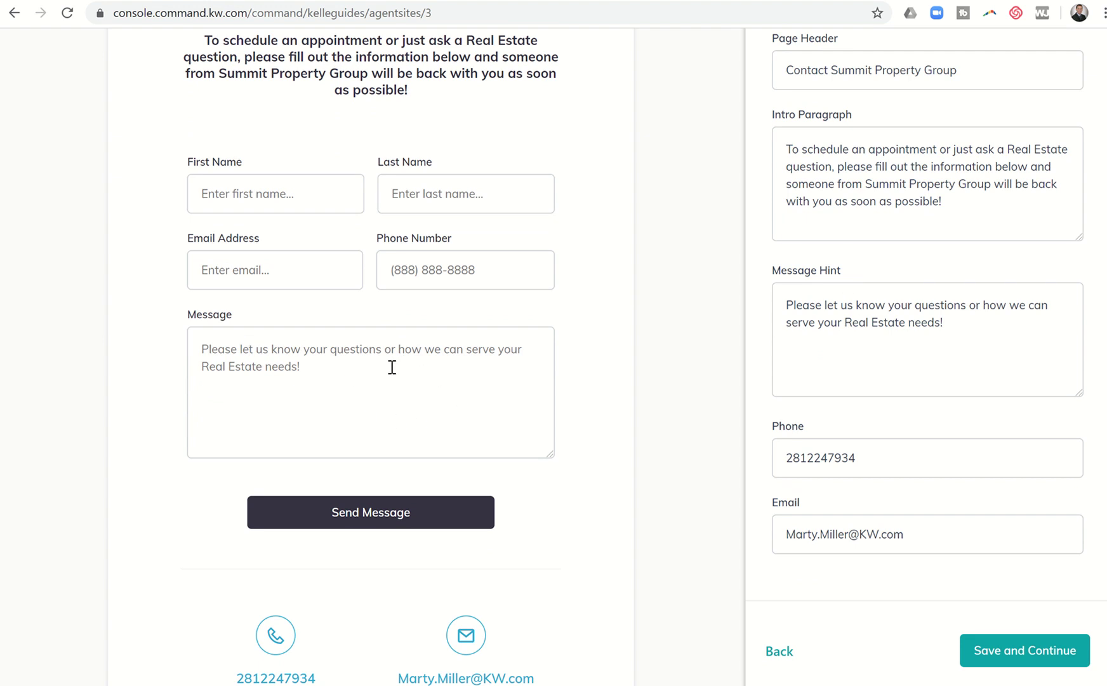
scroll(825, 470, "down", 2)
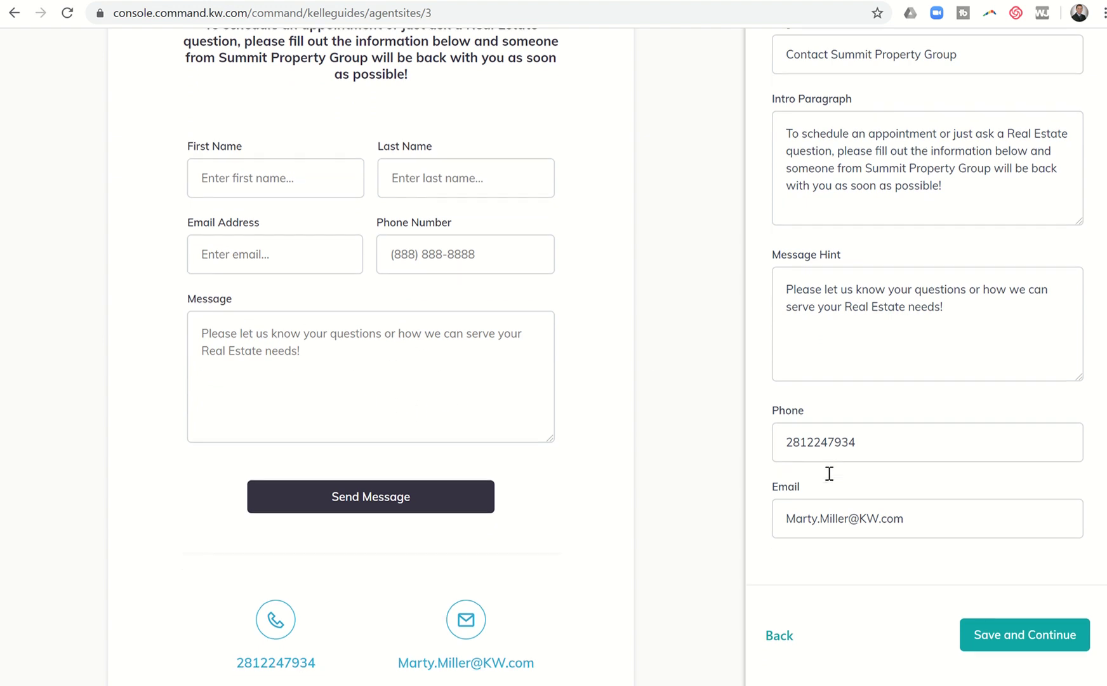
Insert the first dash into the contact phone number
left_click(808, 328)
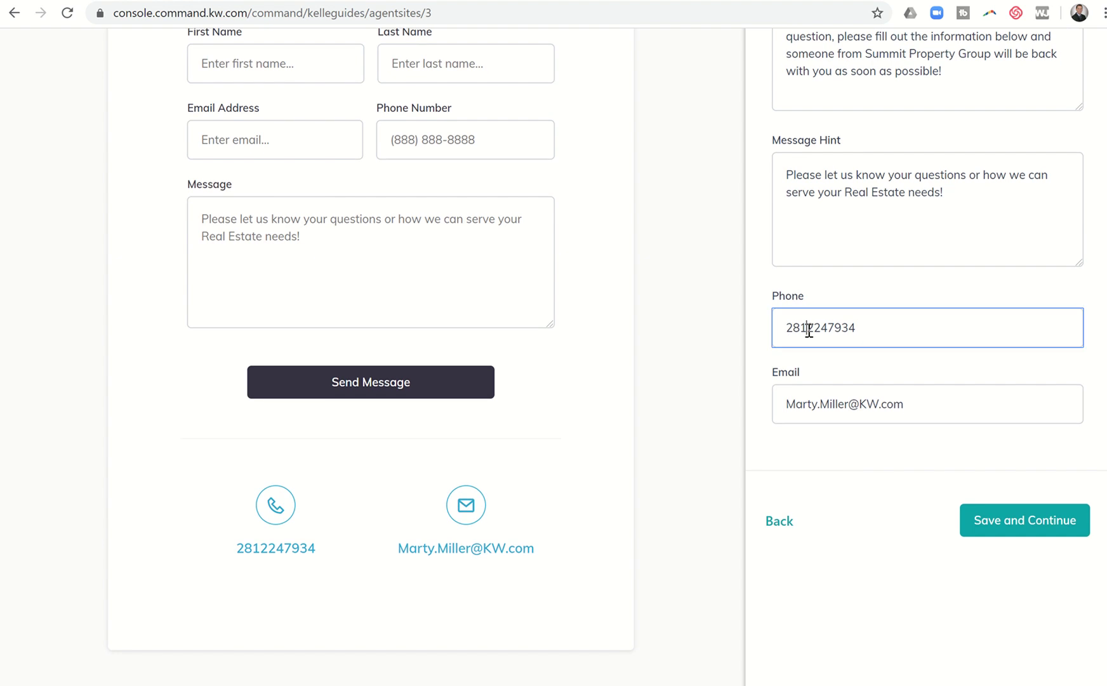
type("-")
key("Right")
key("Right")
key("Right")
Add the second phone dash, save Contact Us, and continue to the What's Next page
type("-")
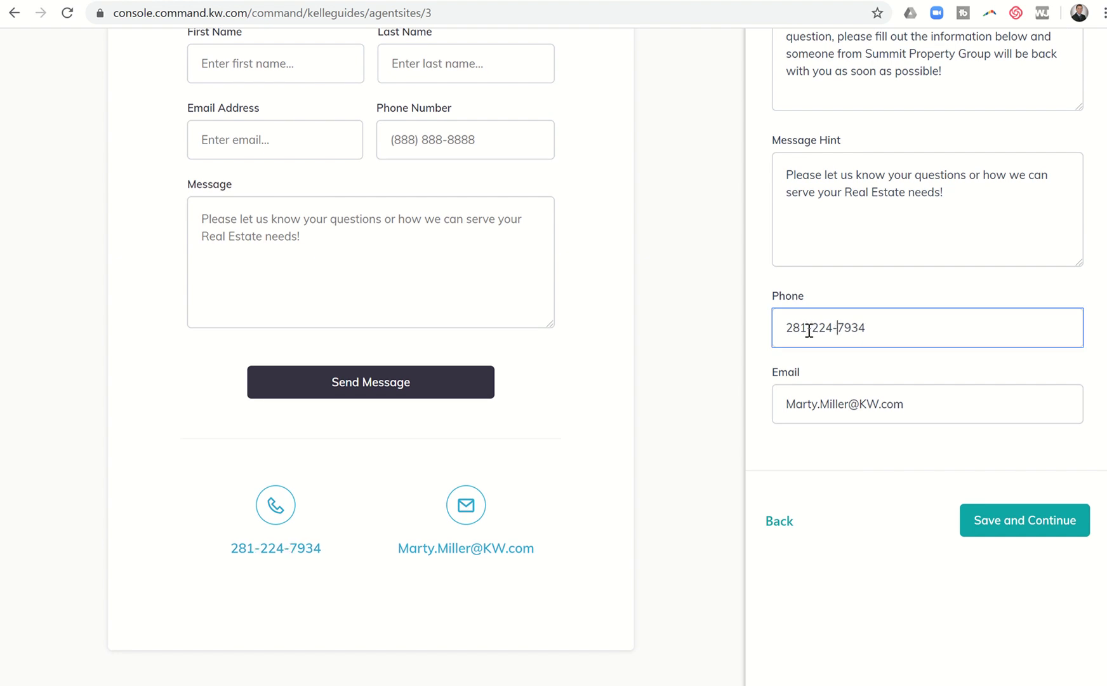
left_click(1004, 524)
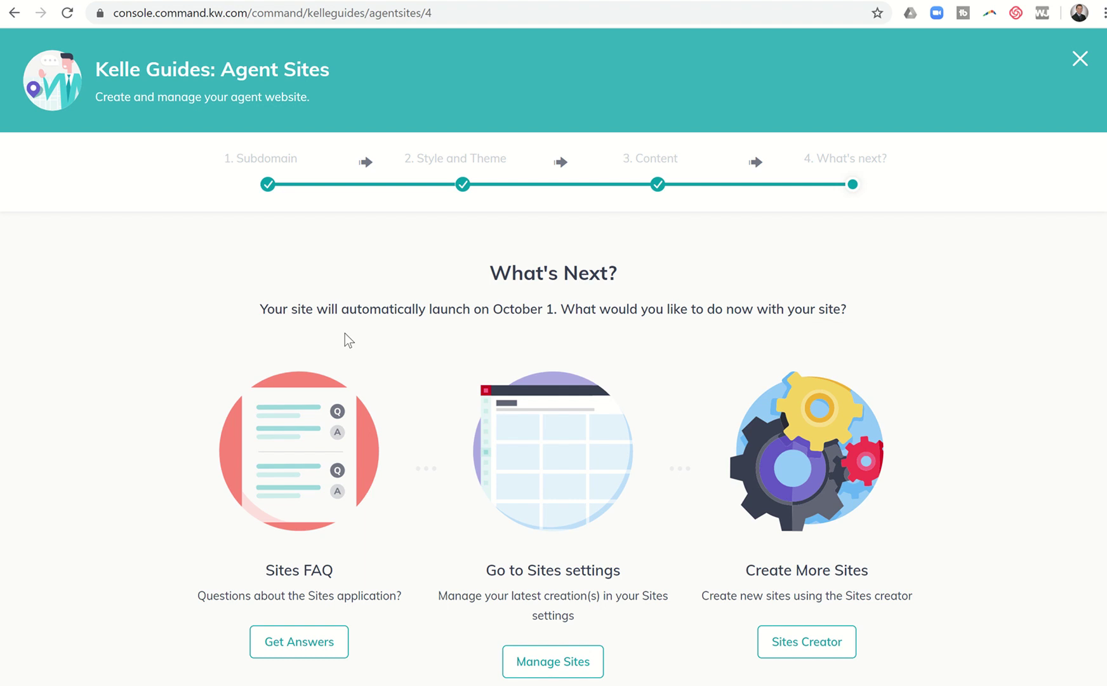
scroll(269, 360, "down", 3)
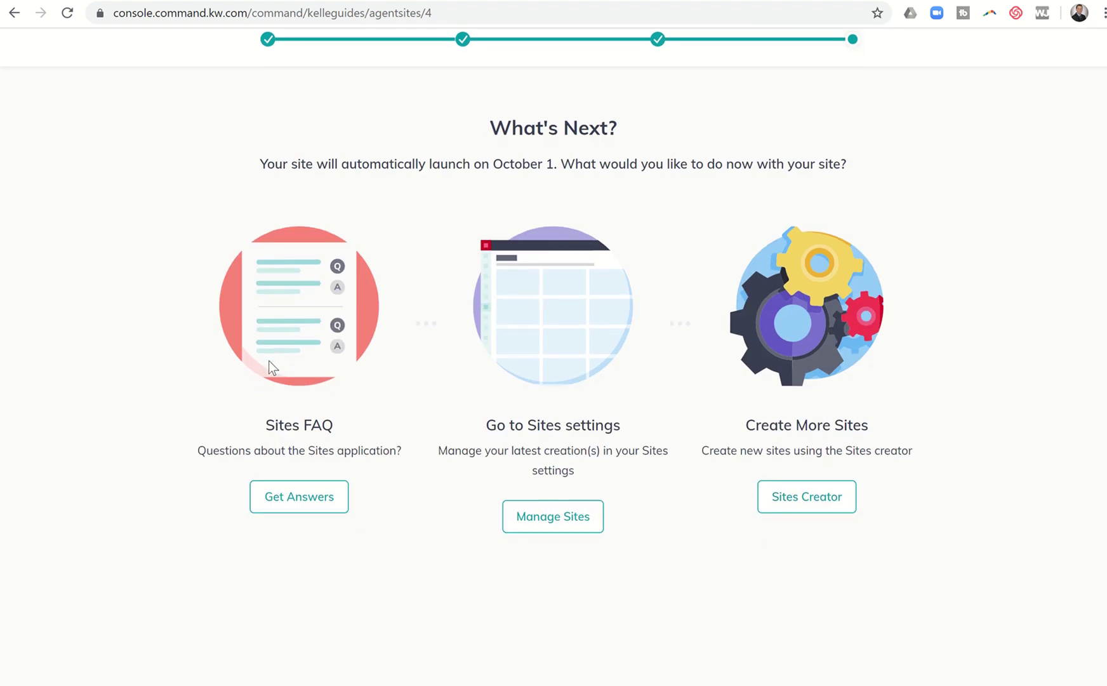
scroll(268, 360, "down", 1)
scroll(268, 360, "up", 4)
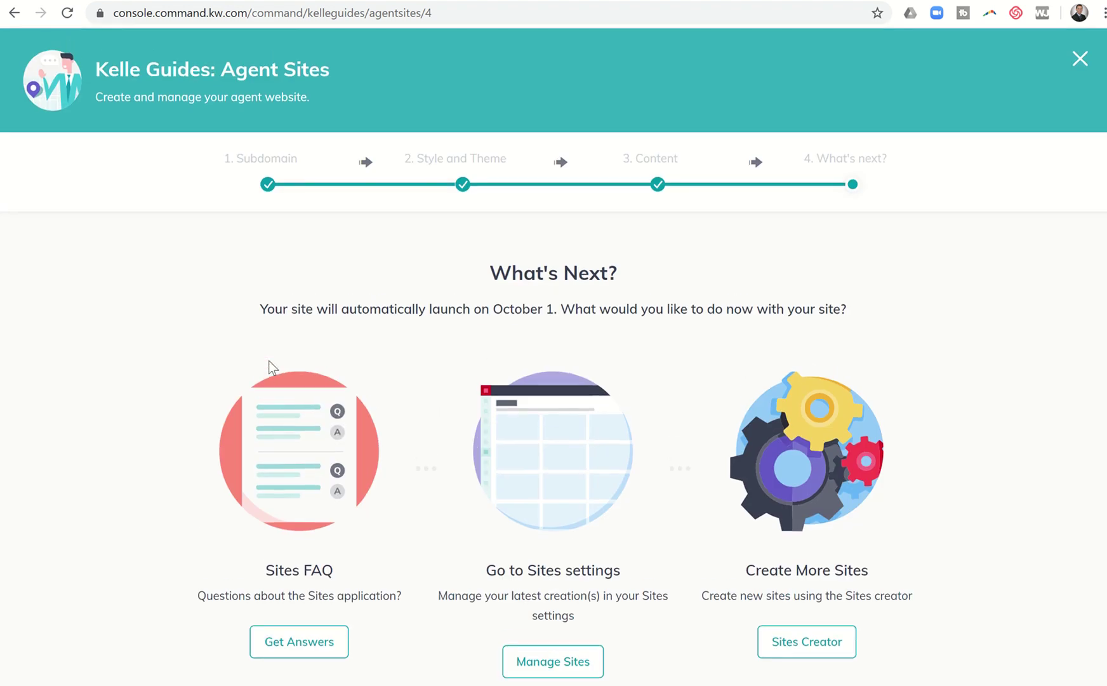